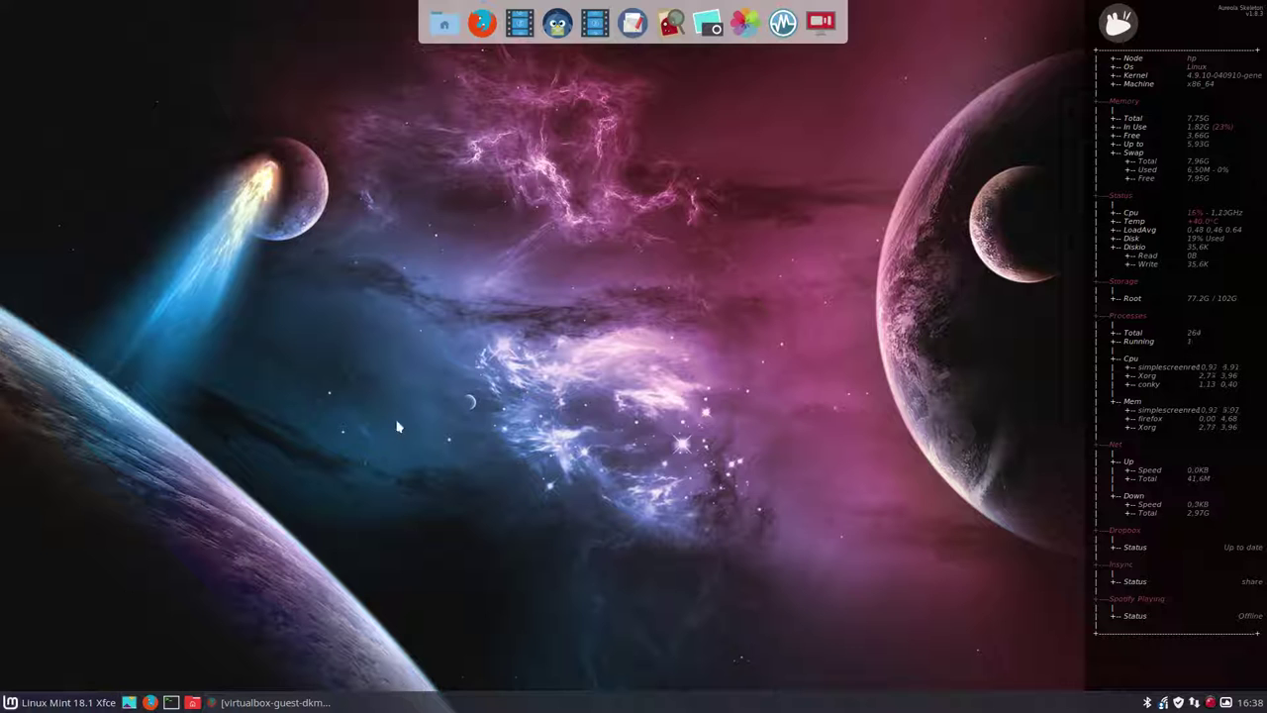
- Launch VirtualBox and move the Manager window further left
{"action": "left_click", "coordinate": [783, 22]}
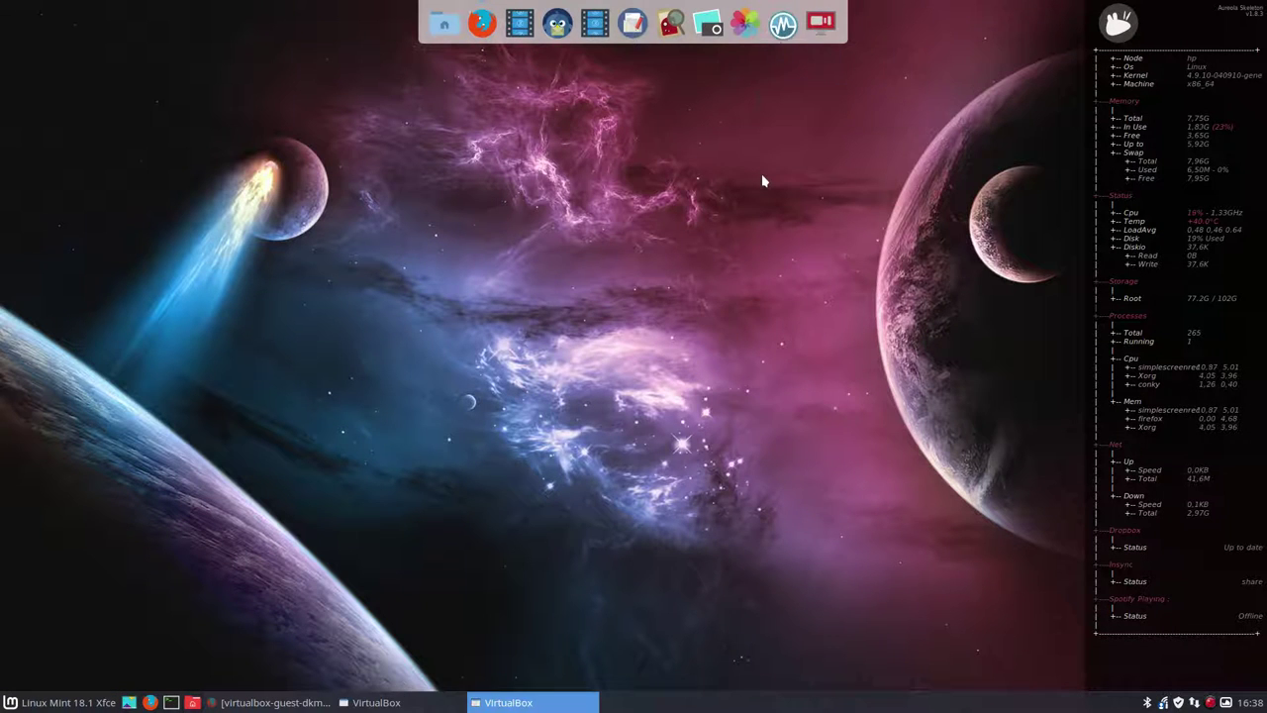
{"action": "left_click", "coordinate": [814, 119]}
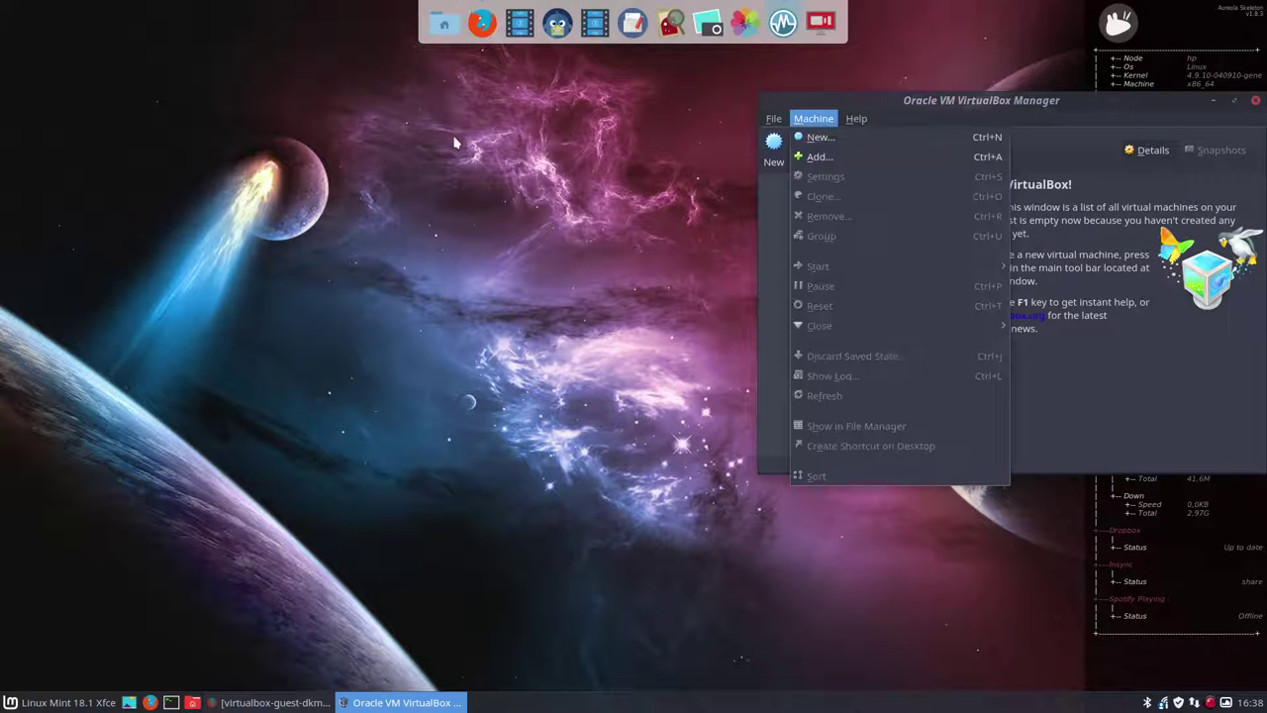
{"action": "mouse_move", "coordinate": [856, 119]}
{"action": "left_click", "coordinate": [987, 105]}
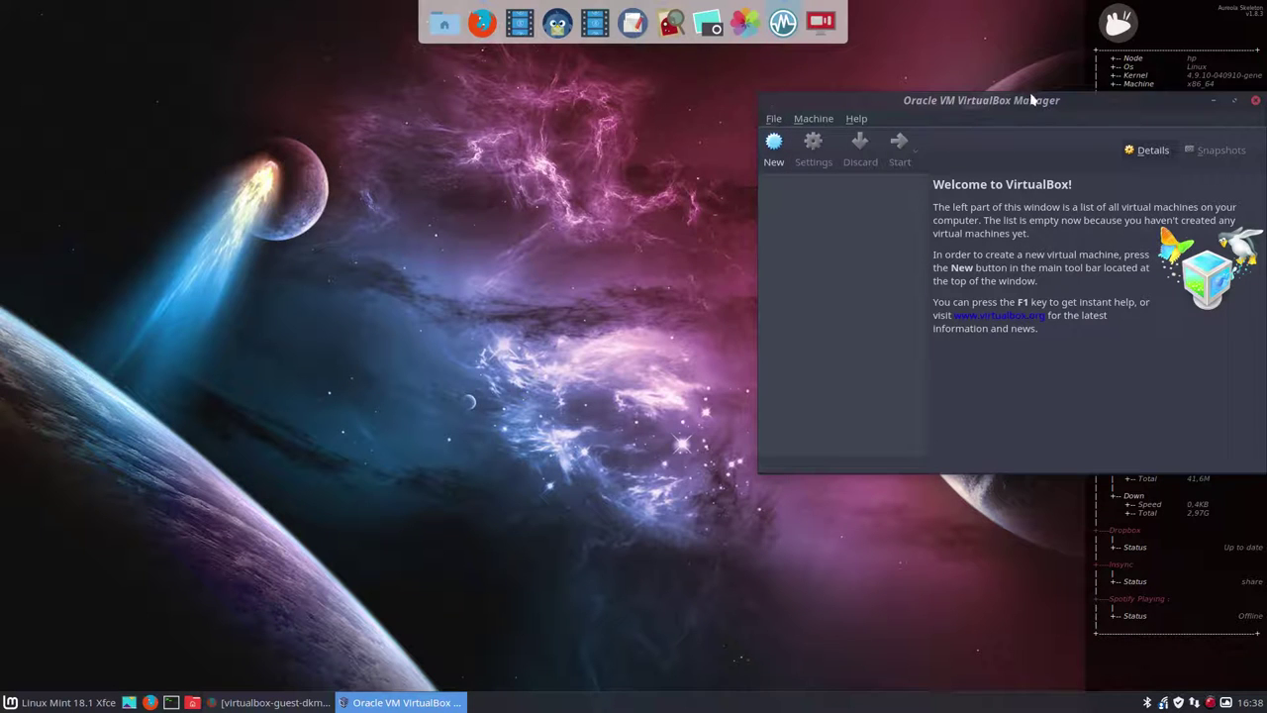
{"action": "left_click_drag", "start_coordinate": [1039, 104], "coordinate": [508, 121]}
- Start a new VM named lm18.1xfce of type Linux with 4096 MB memory
{"action": "left_click", "coordinate": [243, 168]}
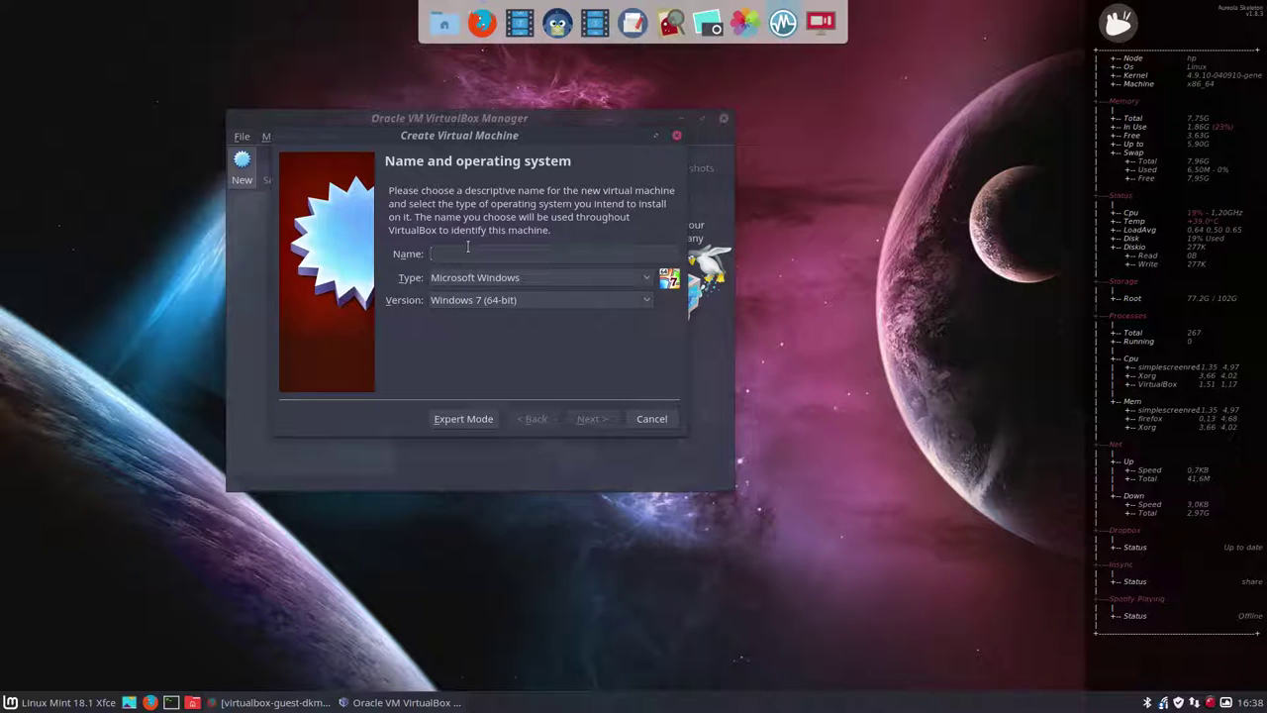
{"action": "type", "text": "lm18.1xfce"}
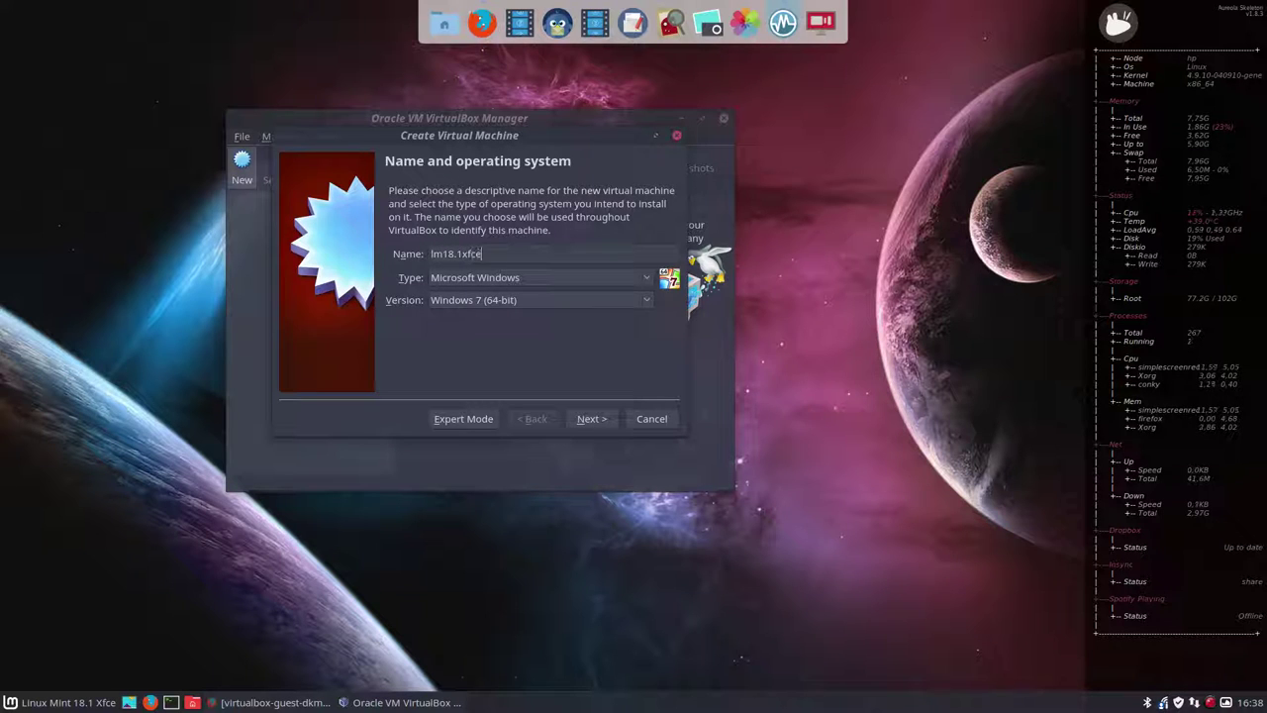
{"action": "left_click", "coordinate": [484, 280]}
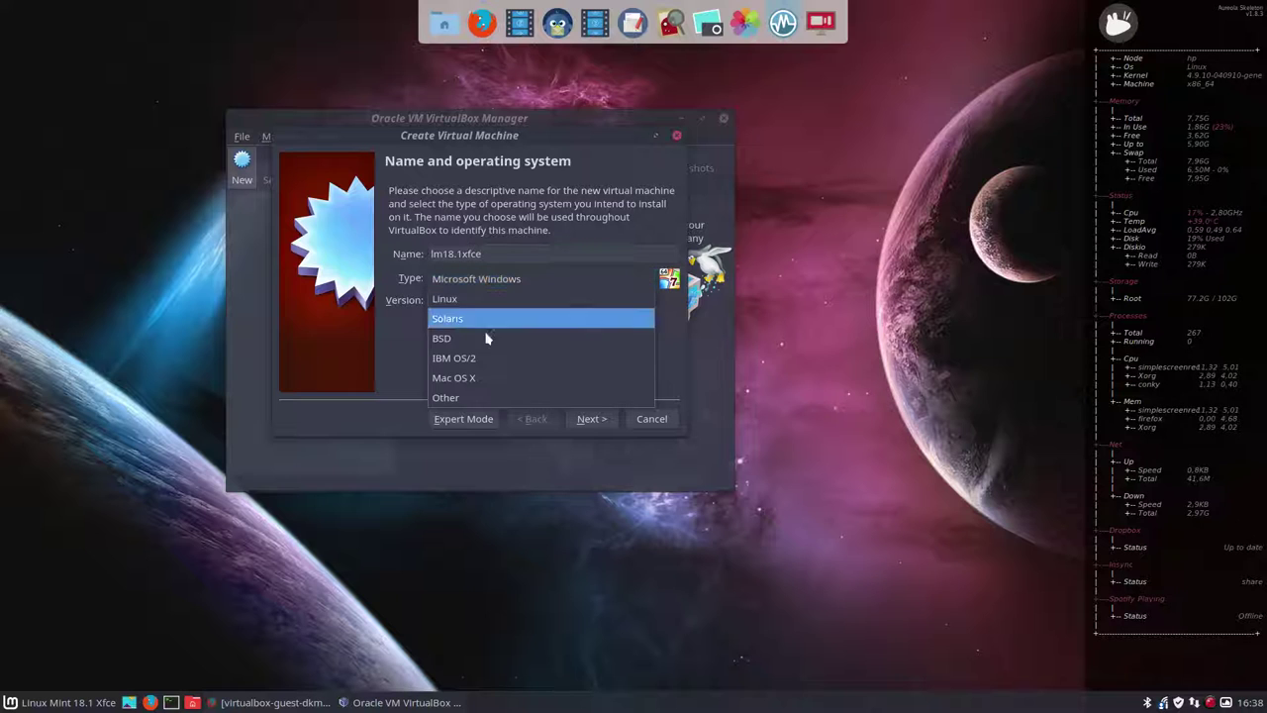
{"action": "left_click", "coordinate": [480, 306]}
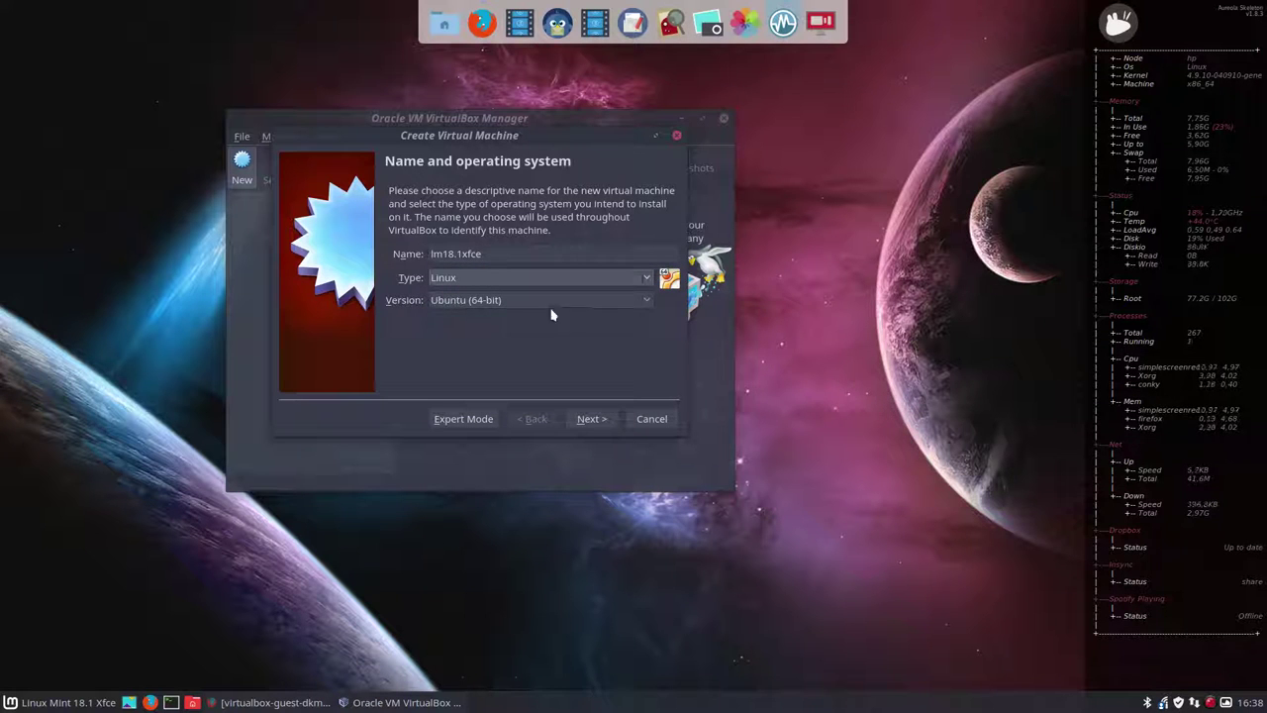
{"action": "left_click", "coordinate": [589, 419]}
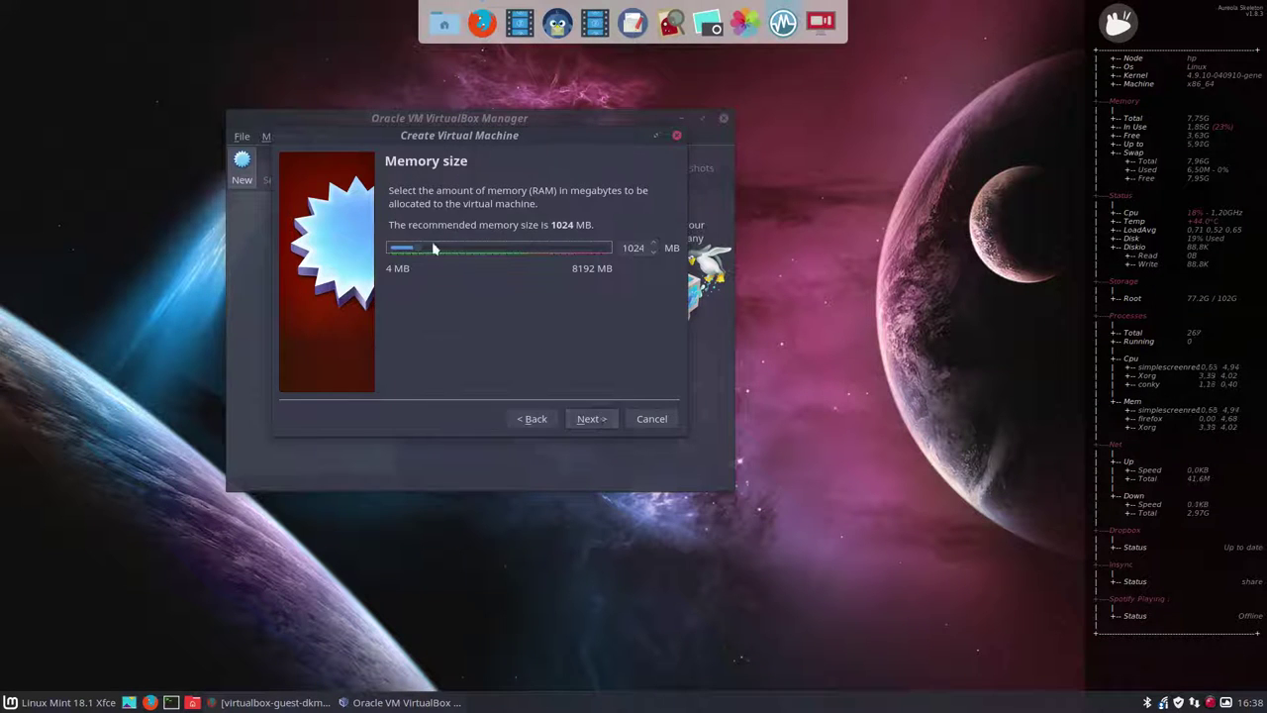
{"action": "left_click_drag", "start_coordinate": [478, 253], "coordinate": [500, 254]}
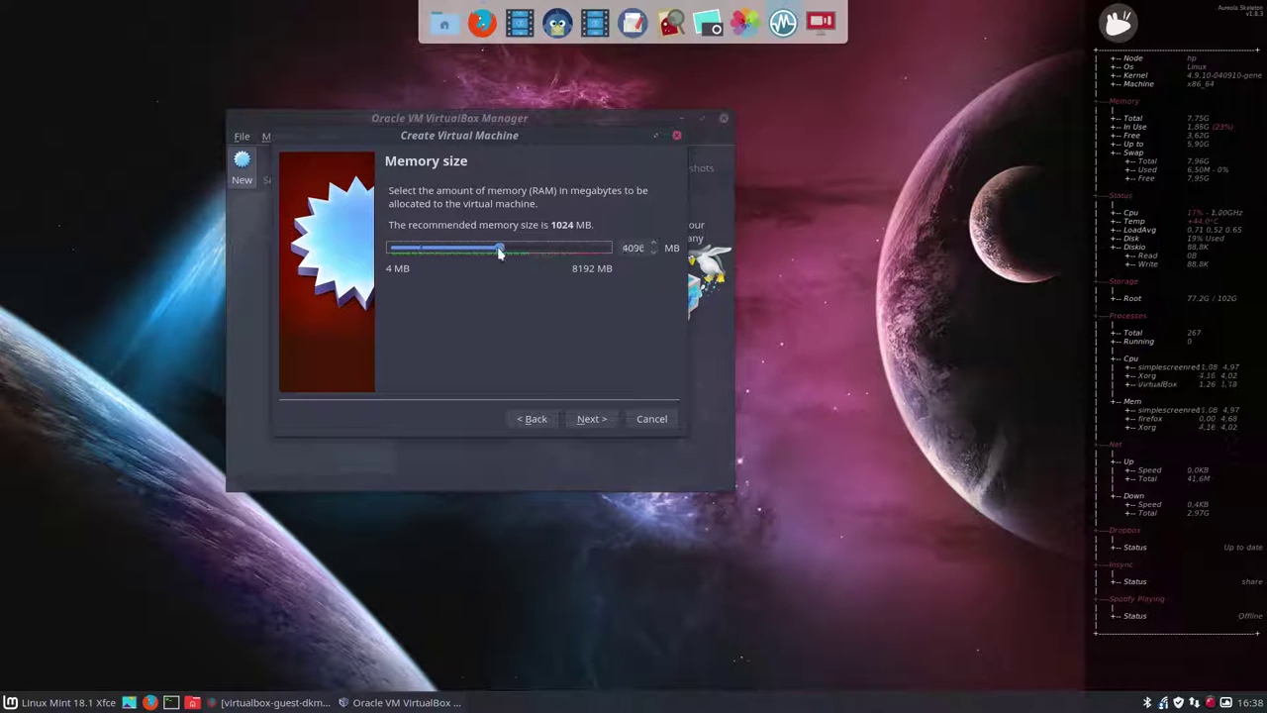
{"action": "left_click", "coordinate": [589, 419]}
- Create an enlarged, dynamically allocated VDI disk and finish the lm18.1xfce machine
{"action": "left_click", "coordinate": [594, 417]}
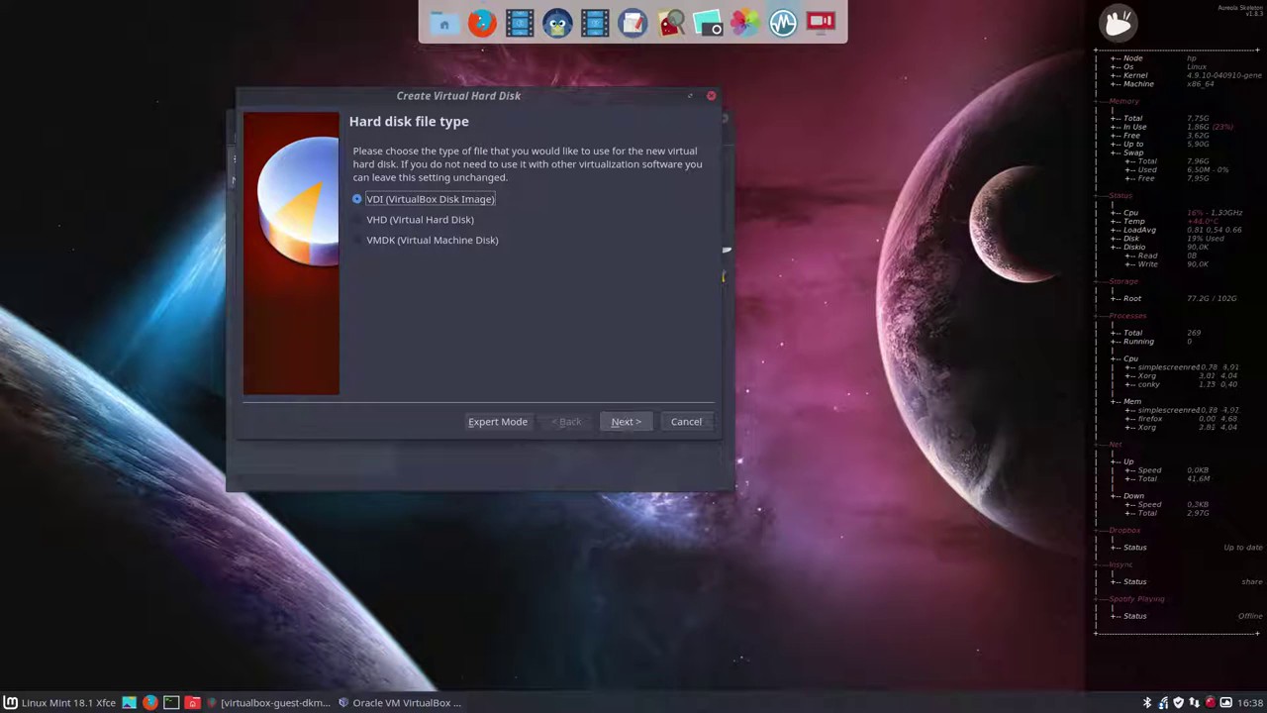
{"action": "left_click", "coordinate": [626, 423]}
{"action": "left_click", "coordinate": [626, 423]}
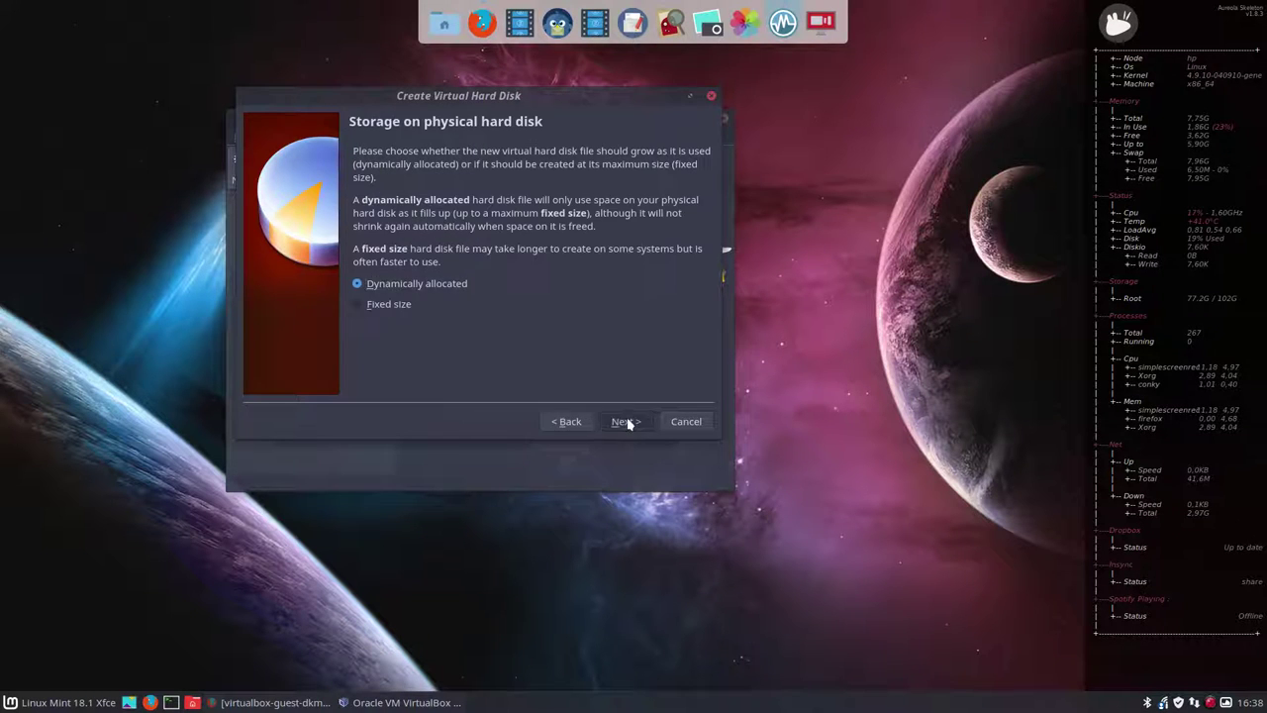
{"action": "left_click_drag", "start_coordinate": [515, 261], "coordinate": [545, 267]}
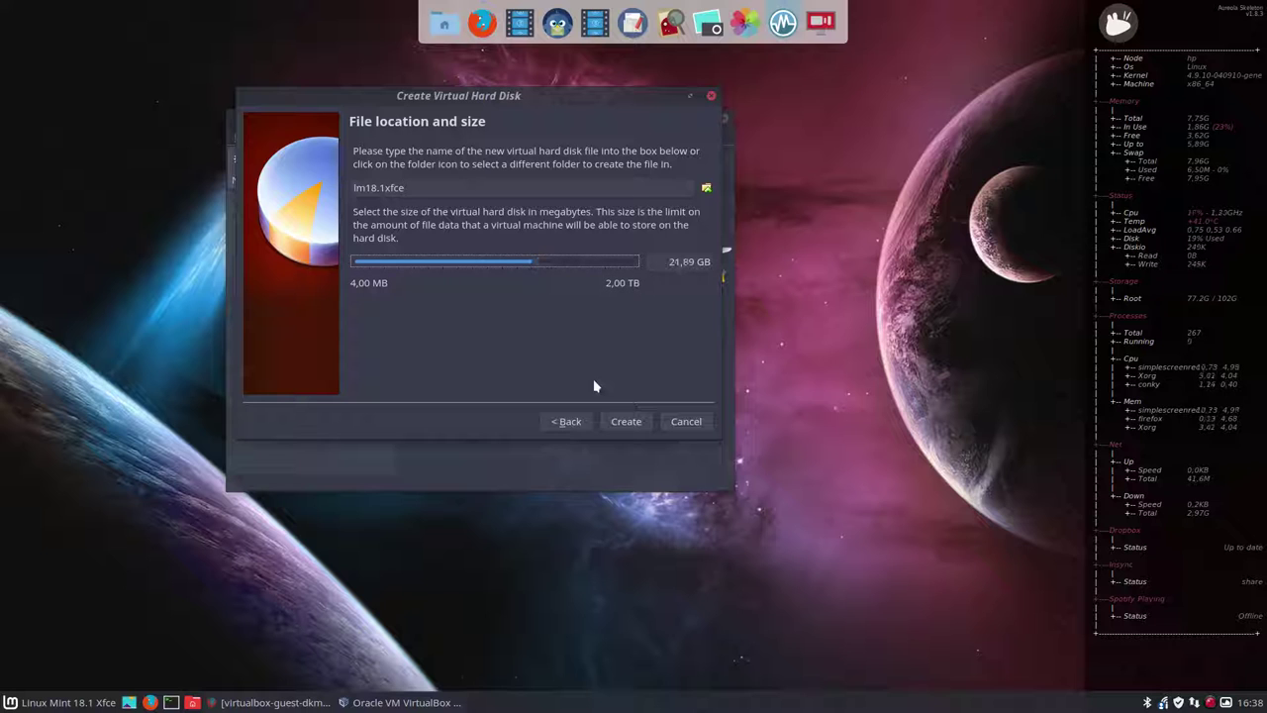
{"action": "left_click", "coordinate": [624, 421]}
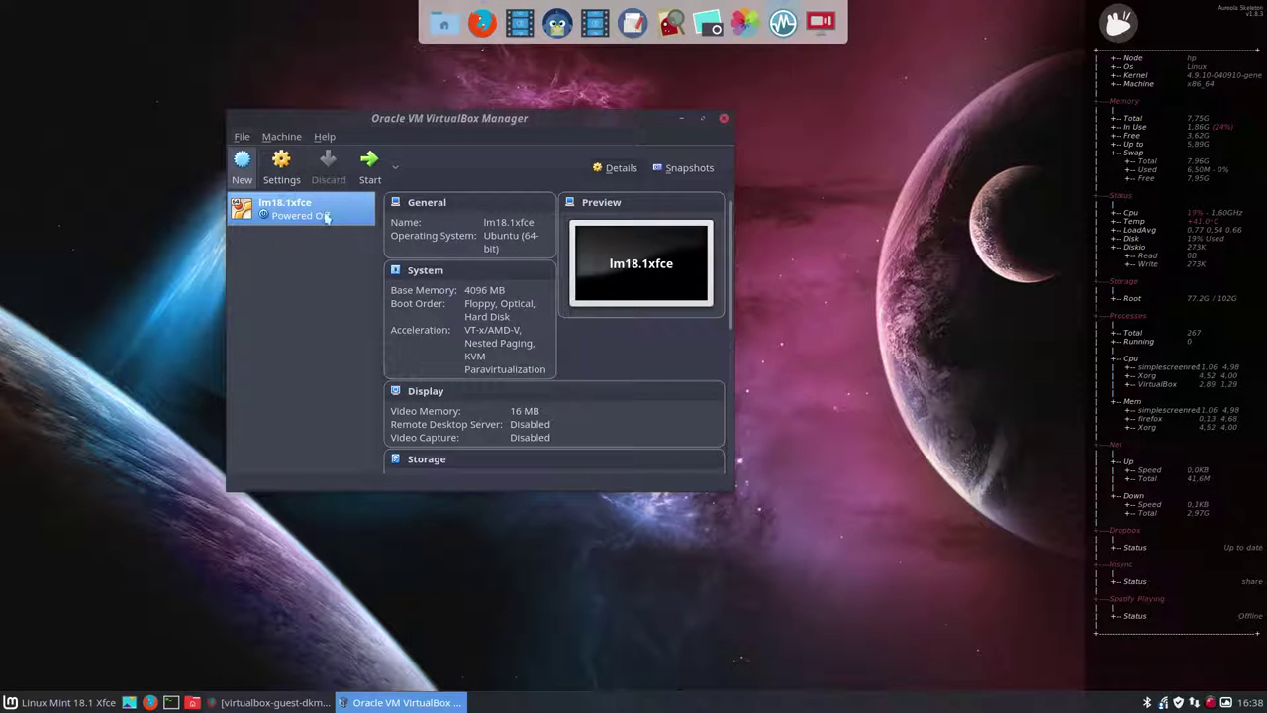
- Give lm18.1xfce 4 processors and 60 MB of video memory
{"action": "left_click", "coordinate": [281, 161]}
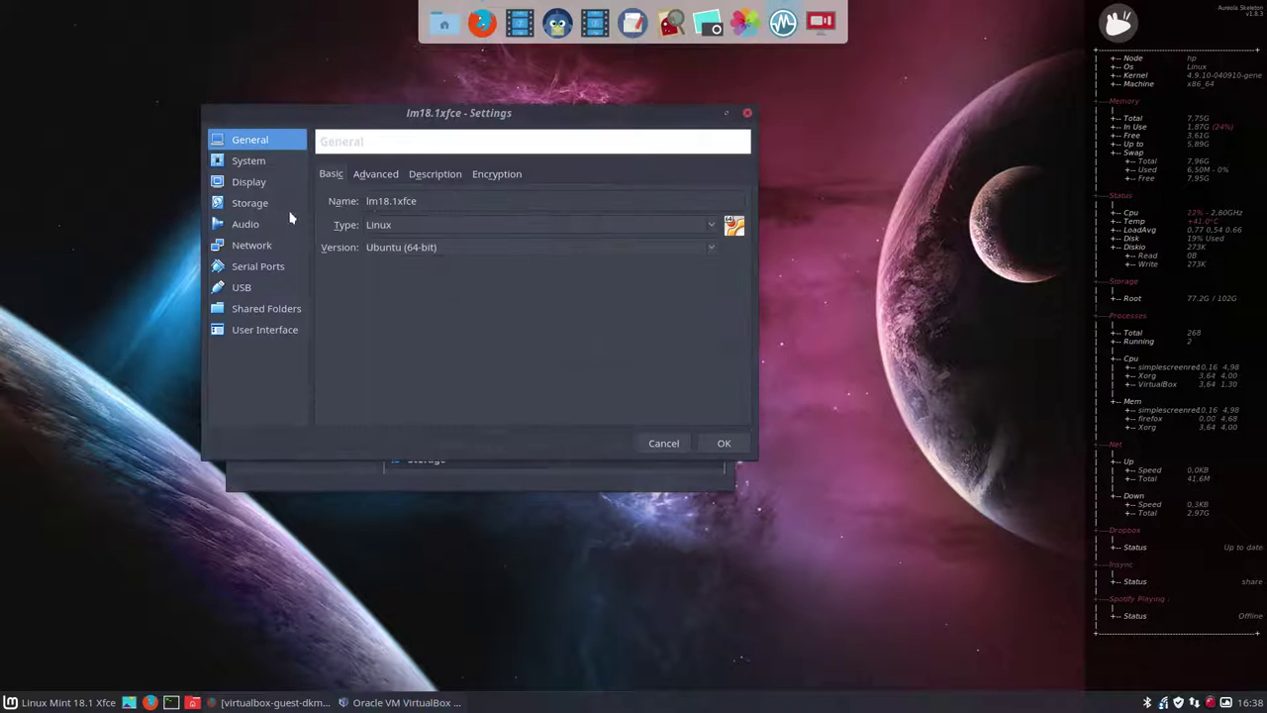
{"action": "left_click", "coordinate": [259, 162]}
{"action": "left_click", "coordinate": [434, 179]}
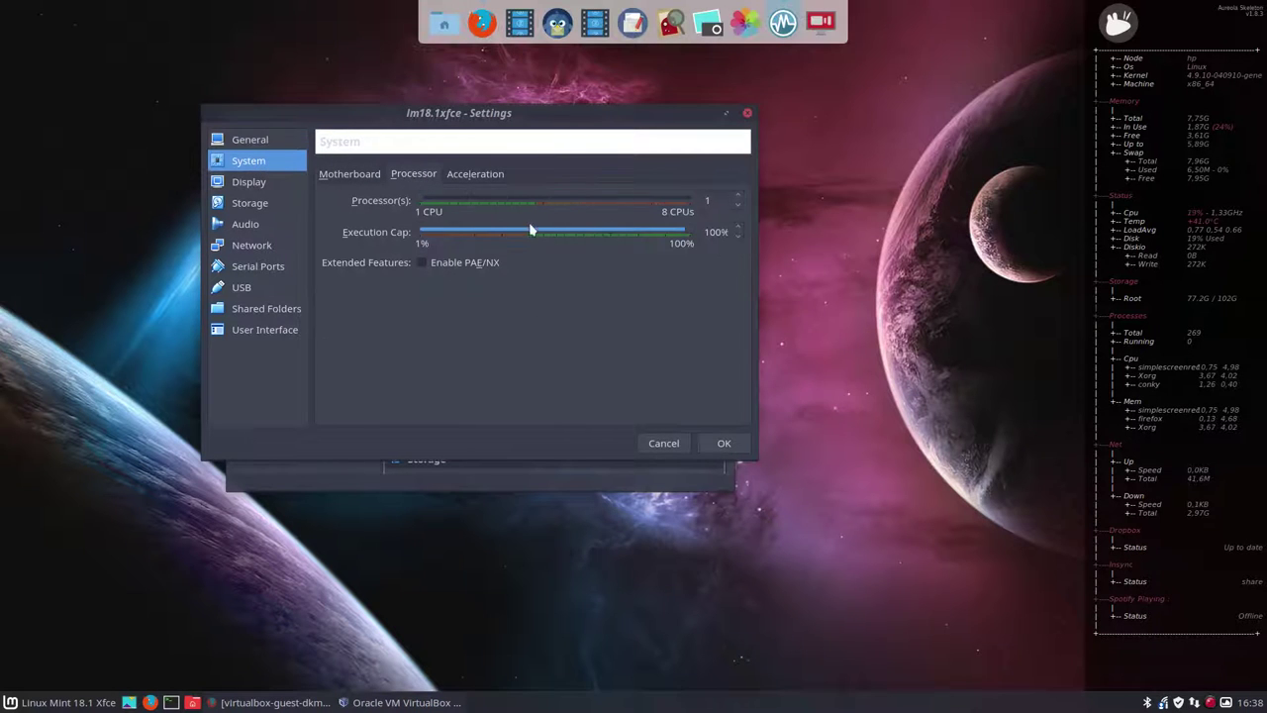
{"action": "left_click", "coordinate": [739, 196]}
{"action": "left_click", "coordinate": [738, 196]}
{"action": "left_click", "coordinate": [738, 196]}
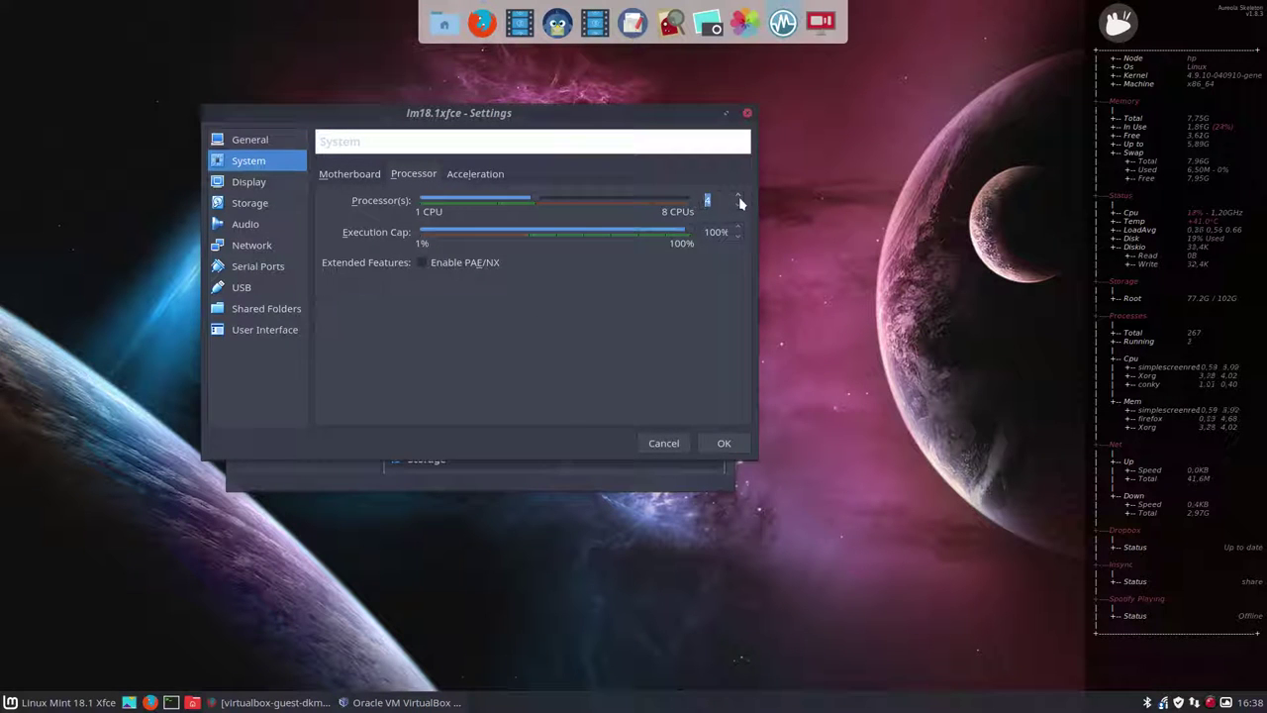
{"action": "left_click", "coordinate": [262, 185]}
{"action": "left_click_drag", "start_coordinate": [433, 202], "coordinate": [527, 204]}
- Insert linuxmint-18.1-xfce-64bit.iso into the empty optical drive and save the settings
{"action": "left_click", "coordinate": [263, 205]}
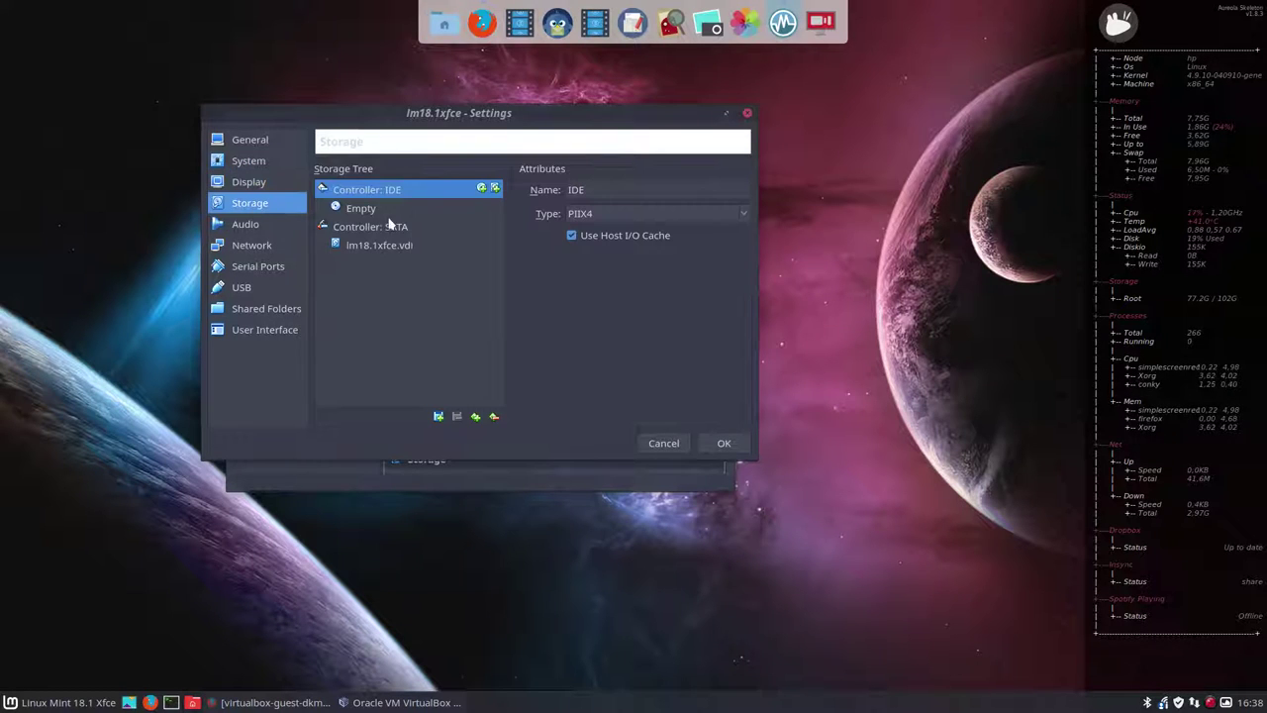
{"action": "left_click", "coordinate": [426, 210]}
{"action": "left_click", "coordinate": [739, 189]}
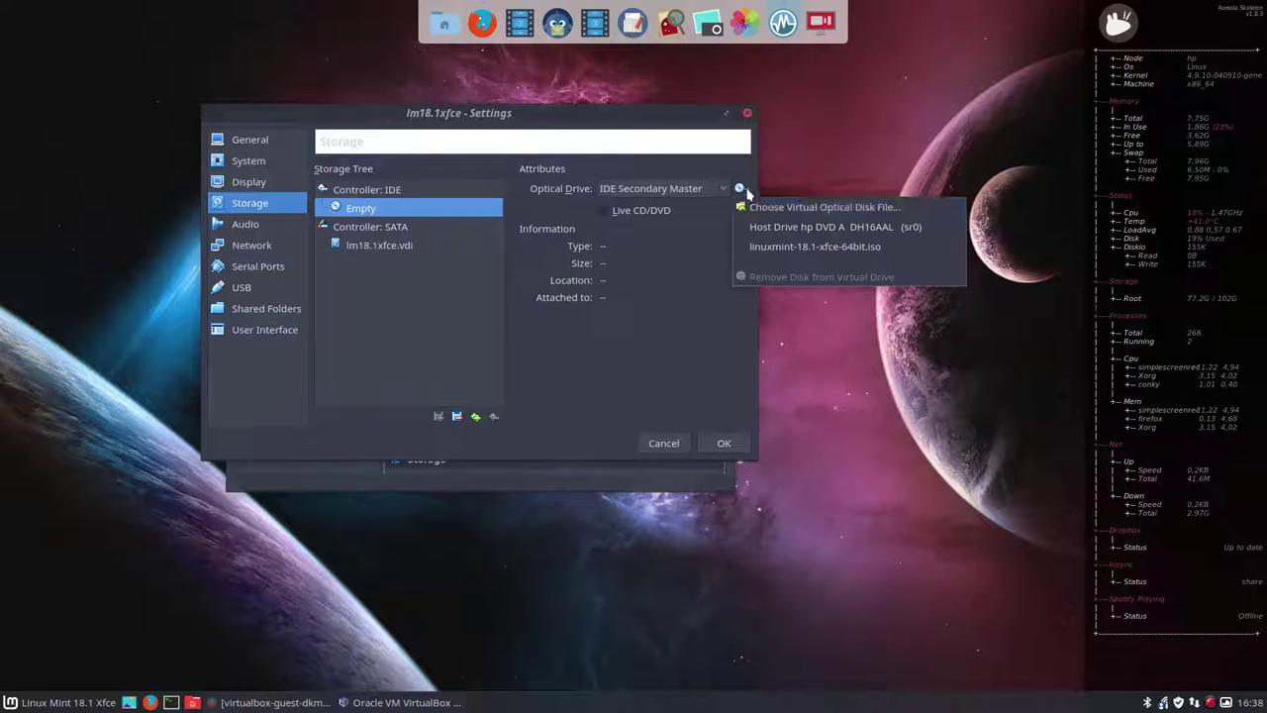
{"action": "left_click", "coordinate": [781, 248]}
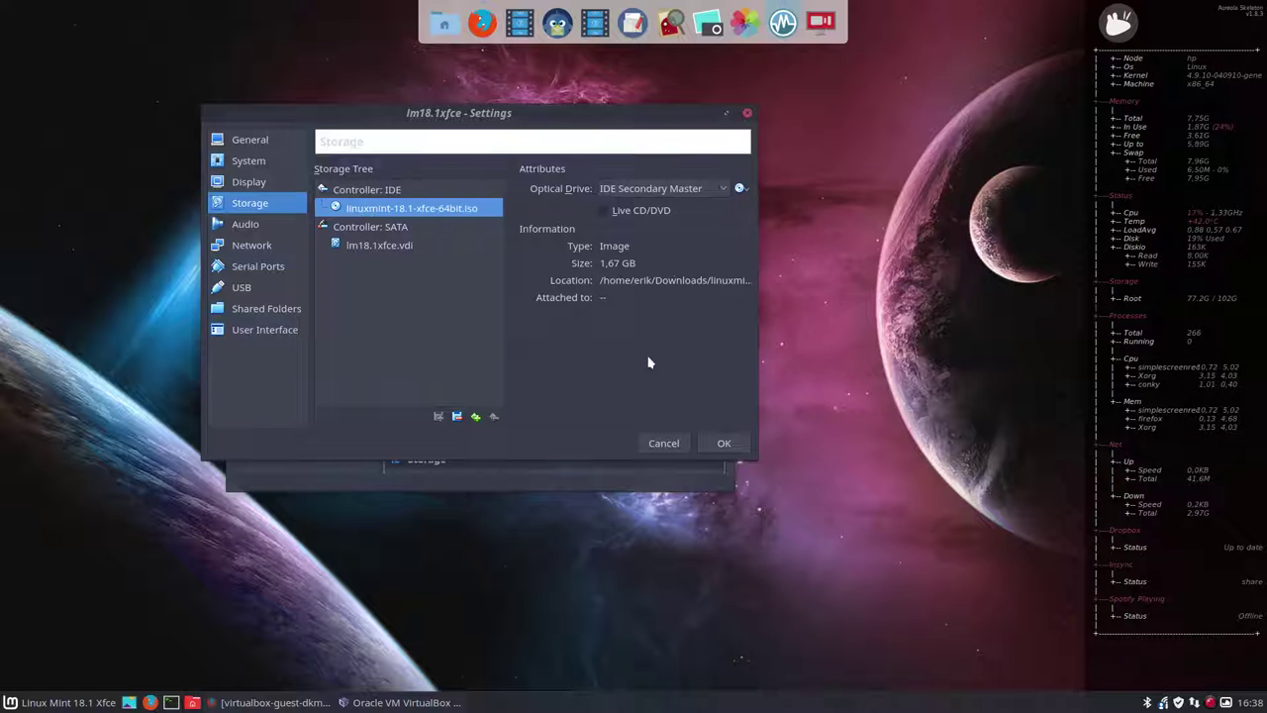
{"action": "left_click", "coordinate": [723, 443]}
{"action": "left_click", "coordinate": [368, 160]}
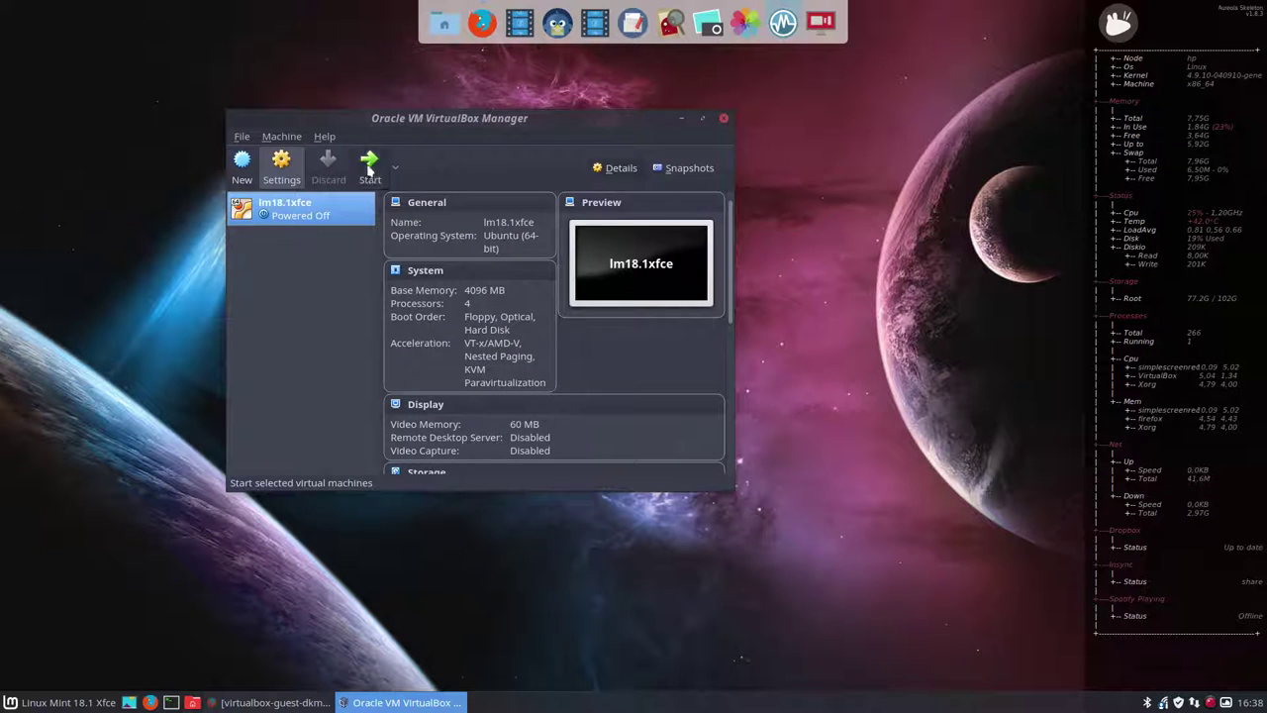
- Minimize the Manager, maximize the VM window and boot the Start Linux Mint entry
{"action": "left_click", "coordinate": [614, 127]}
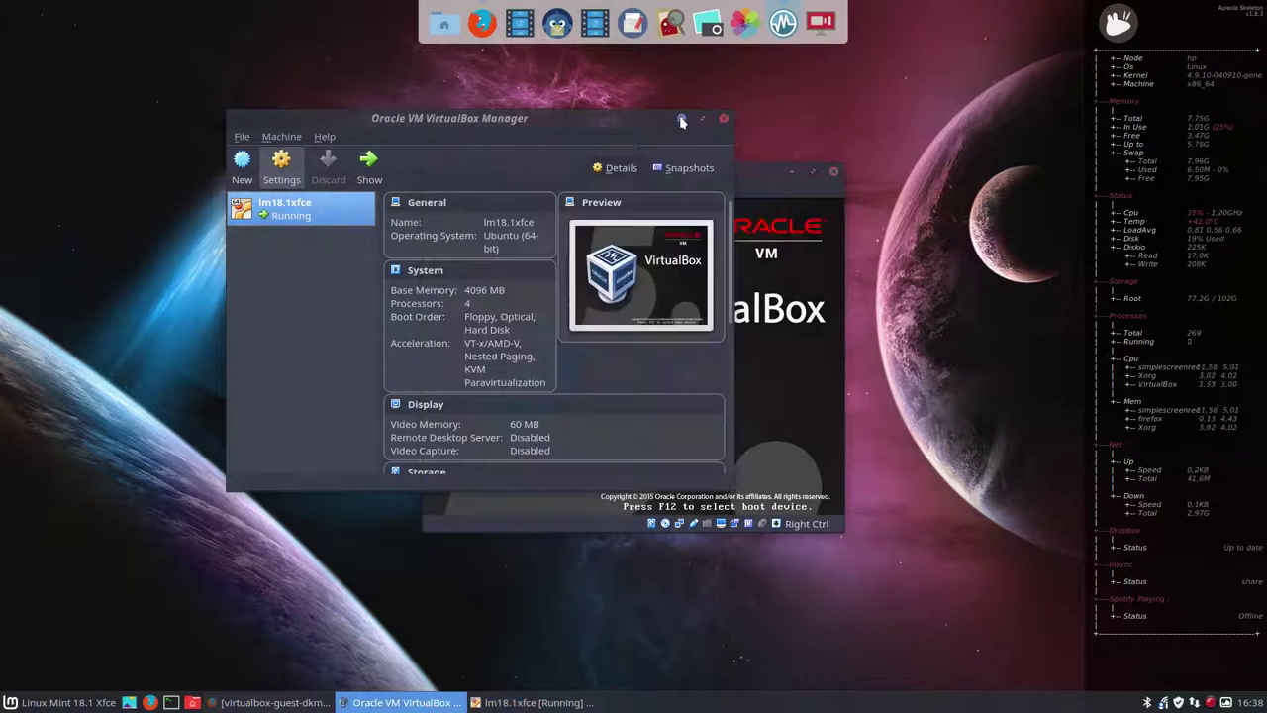
{"action": "left_click", "coordinate": [681, 118]}
{"action": "double_click", "coordinate": [652, 175]}
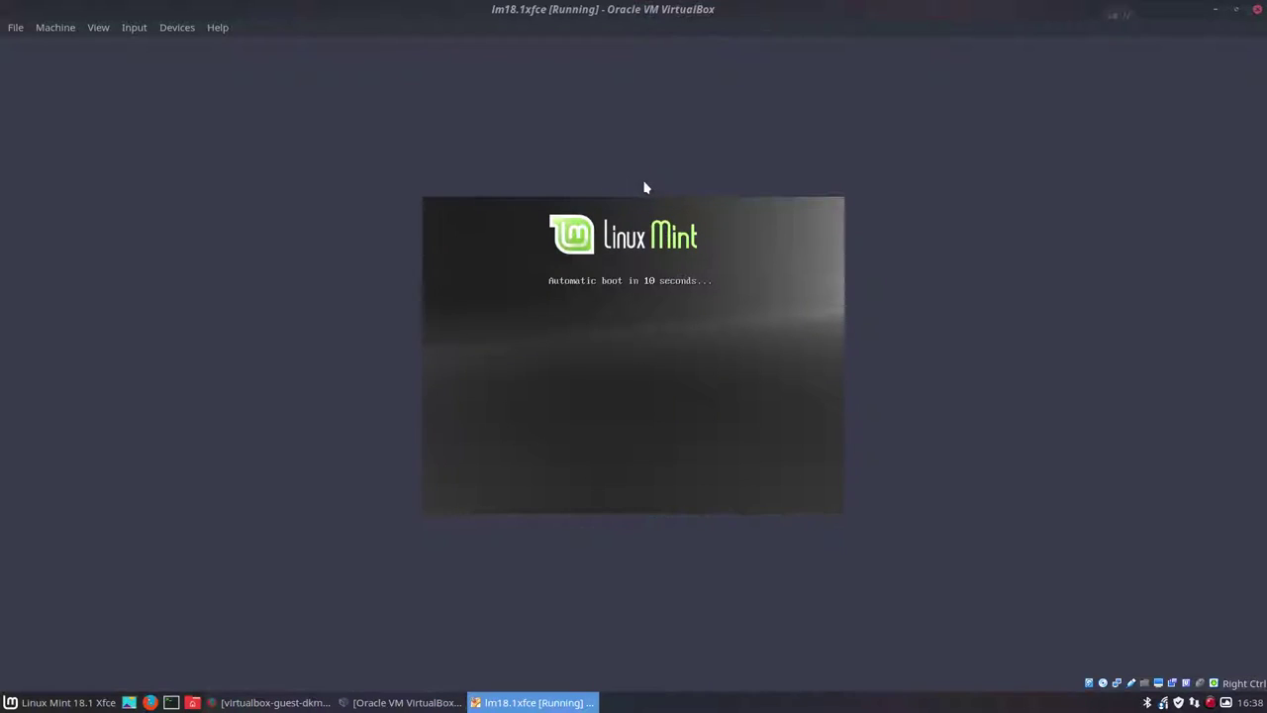
{"action": "key", "text": "Return"}
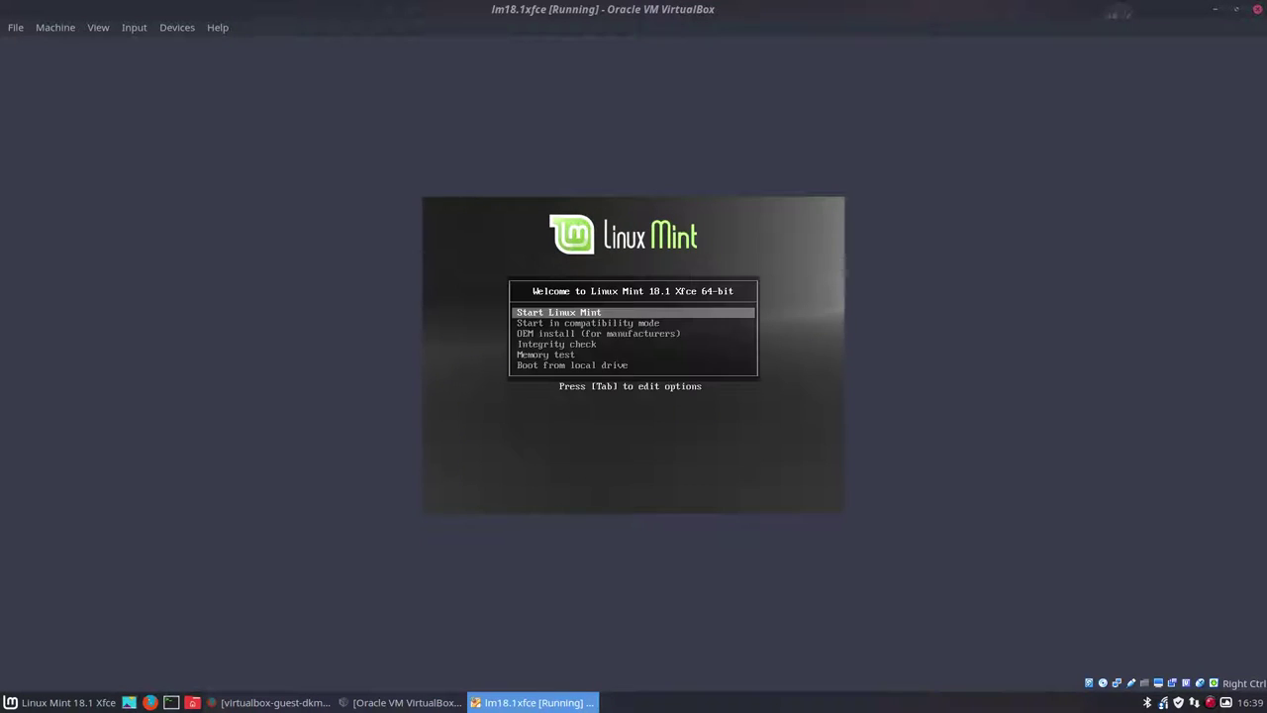
{"action": "key", "text": "Return"}
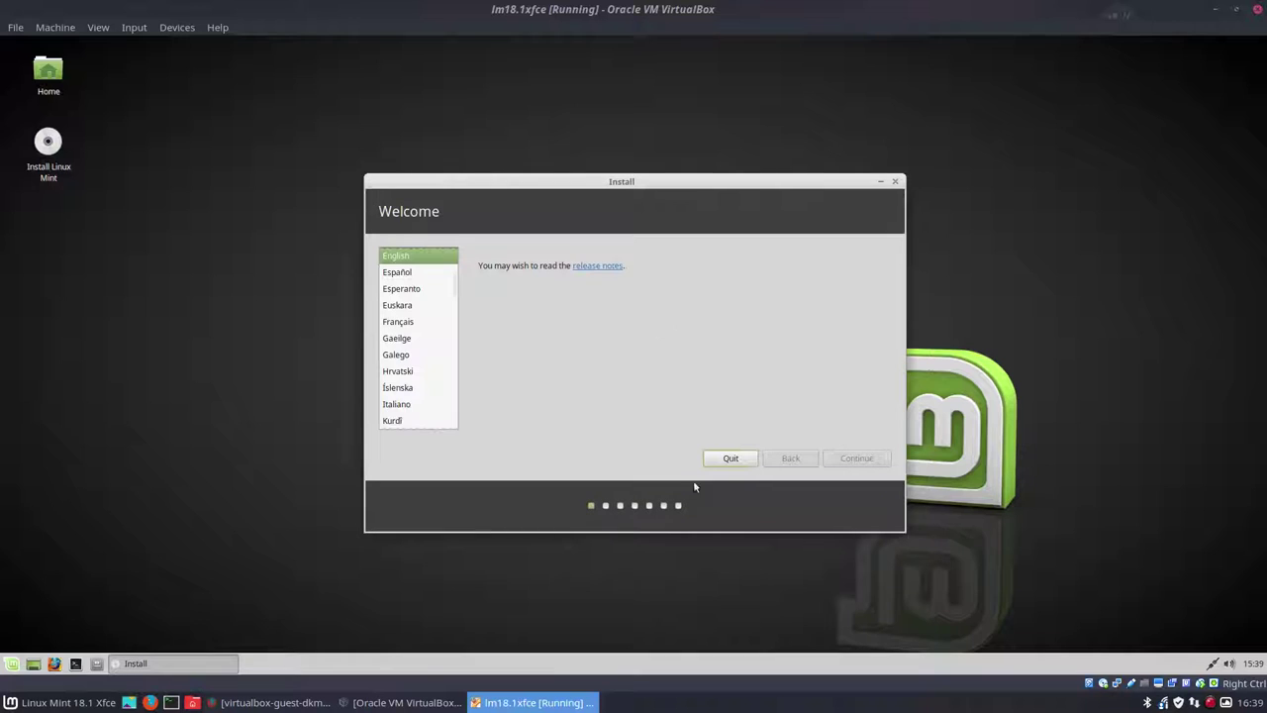
- Erase the disk for installation, skip third-party software, accept Brussels and the Belgian keyboard
{"action": "left_click", "coordinate": [861, 461]}
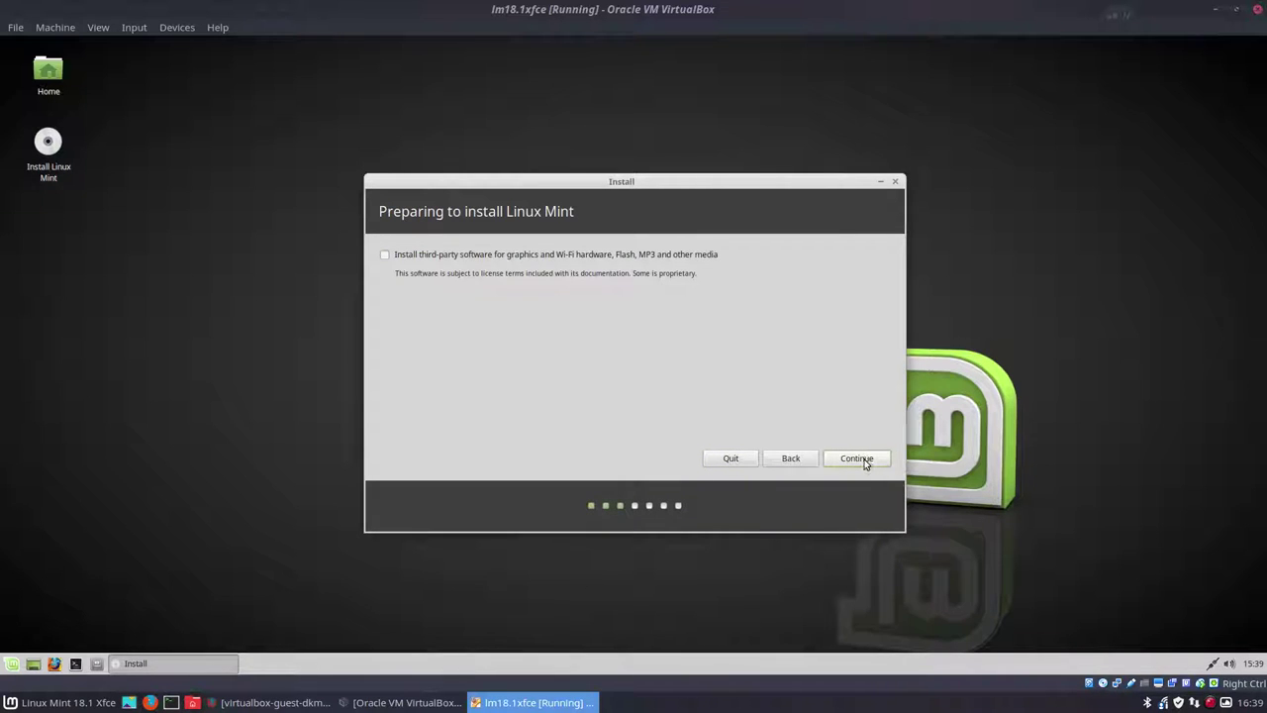
{"action": "left_click", "coordinate": [864, 462]}
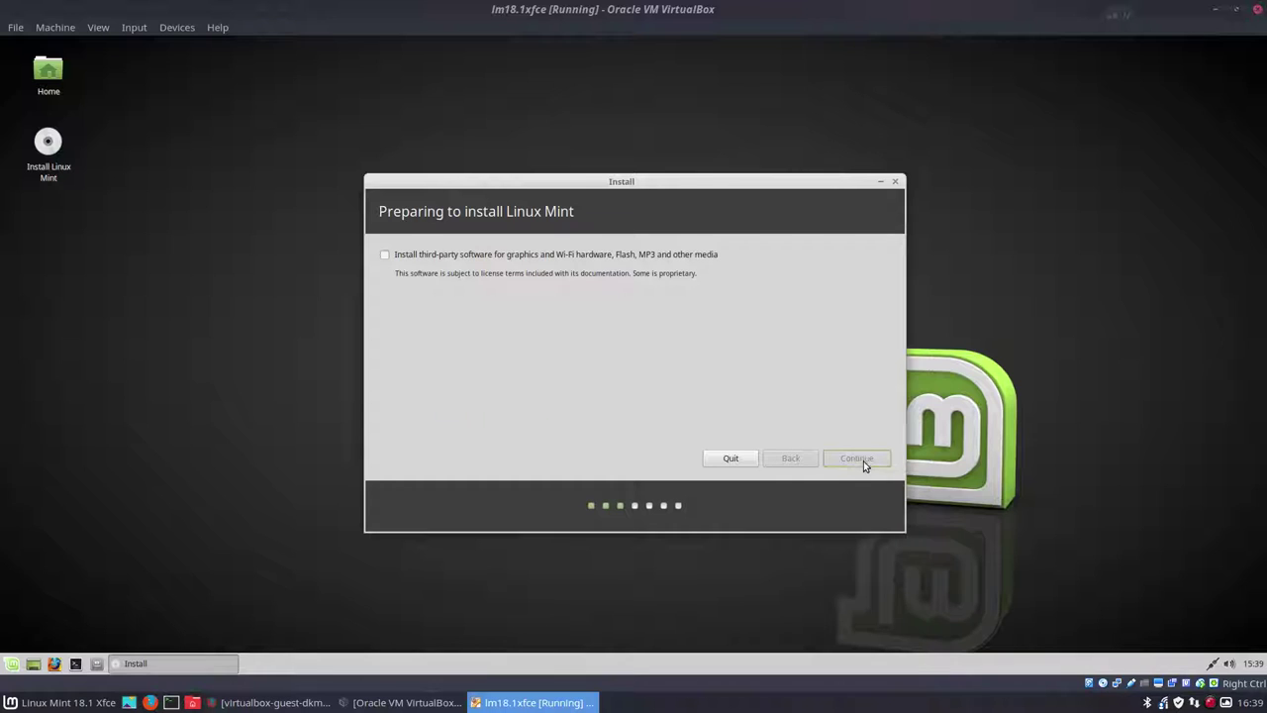
{"action": "left_click", "coordinate": [865, 461]}
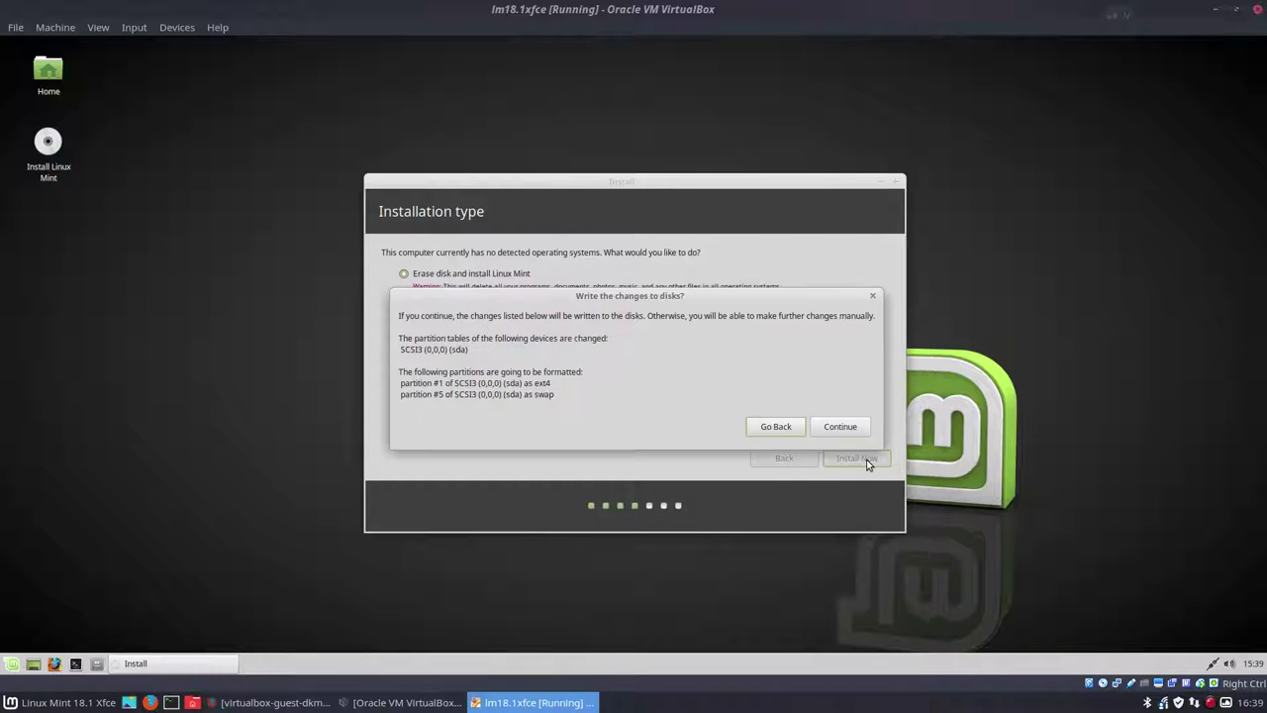
{"action": "left_click", "coordinate": [859, 432]}
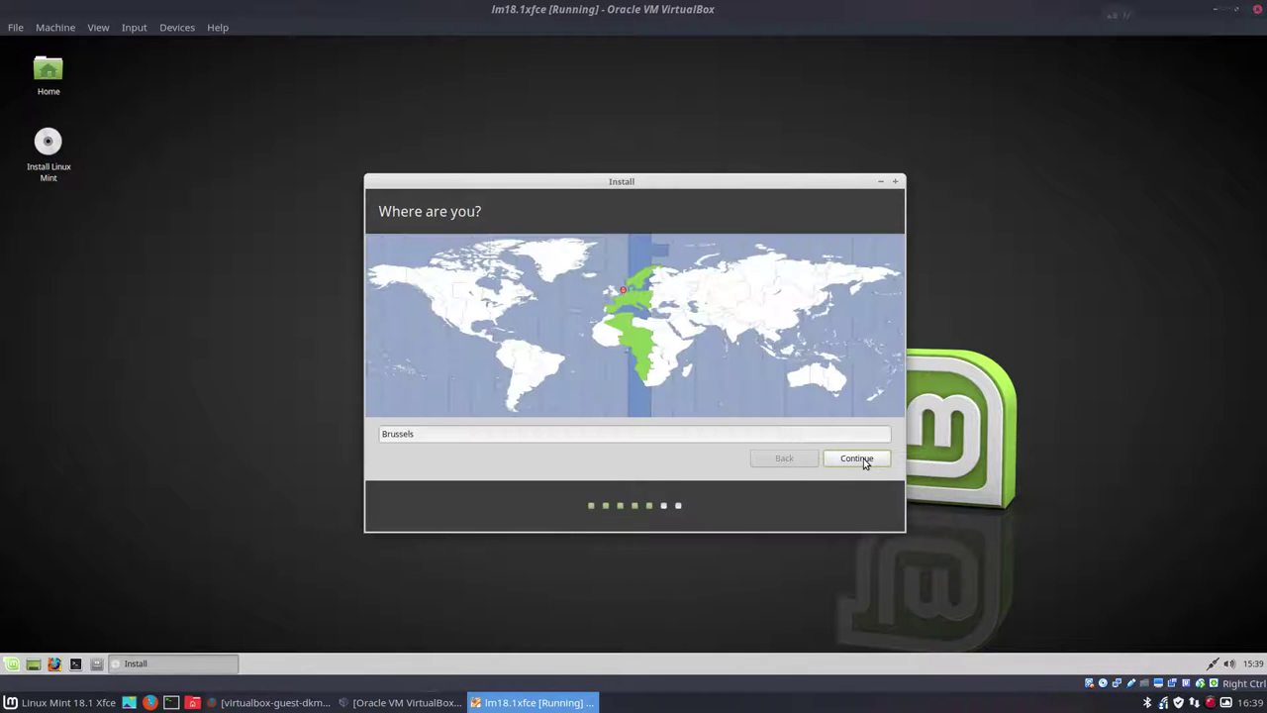
{"action": "left_click", "coordinate": [863, 458]}
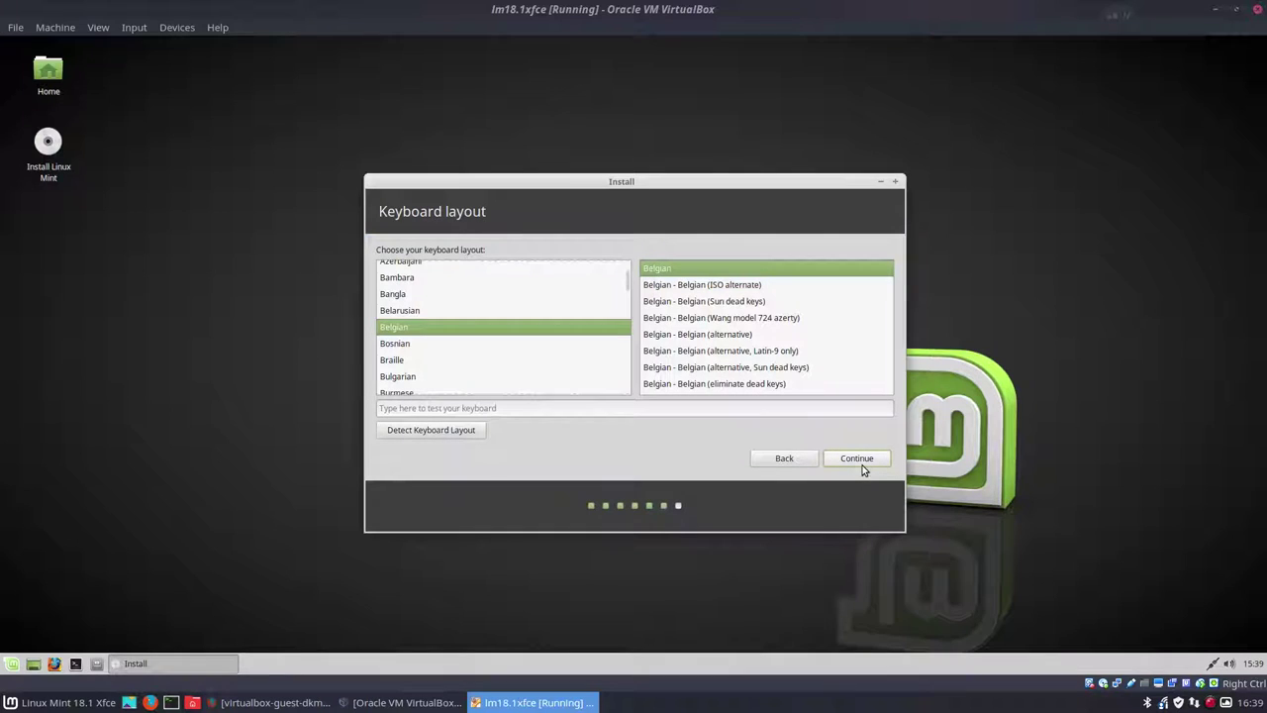
{"action": "left_click", "coordinate": [859, 463]}
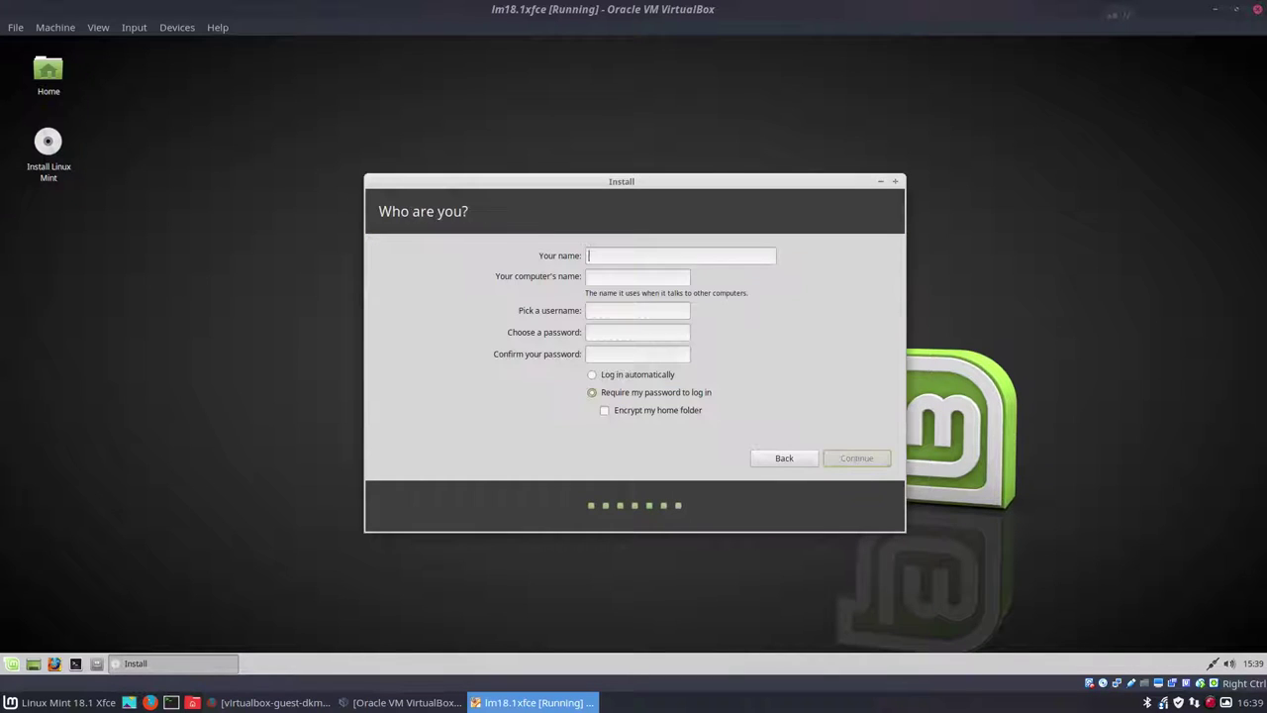
- Enter the account name and password twice, enable automatic login, and start installing
{"action": "key", "text": "Tab"}
{"action": "key", "text": "Tab"}
{"action": "key", "text": "Tab"}
{"action": "key", "text": "Tab"}
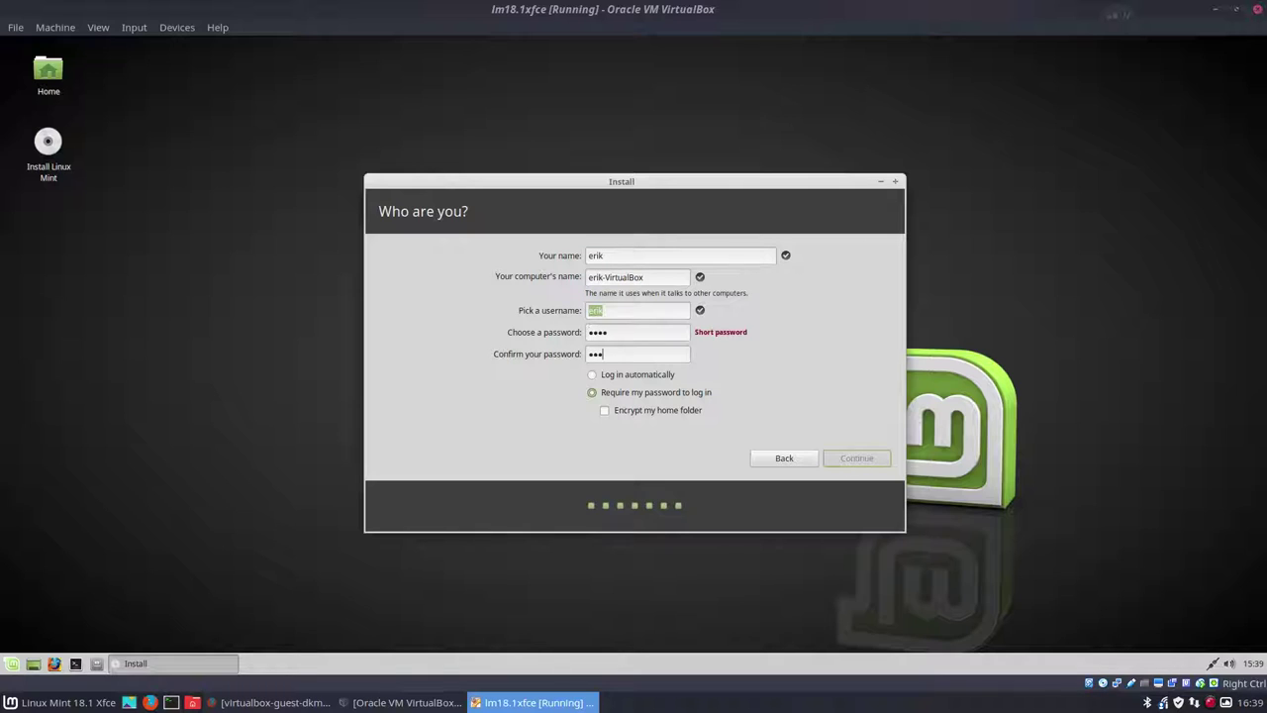
{"action": "left_click", "coordinate": [616, 380]}
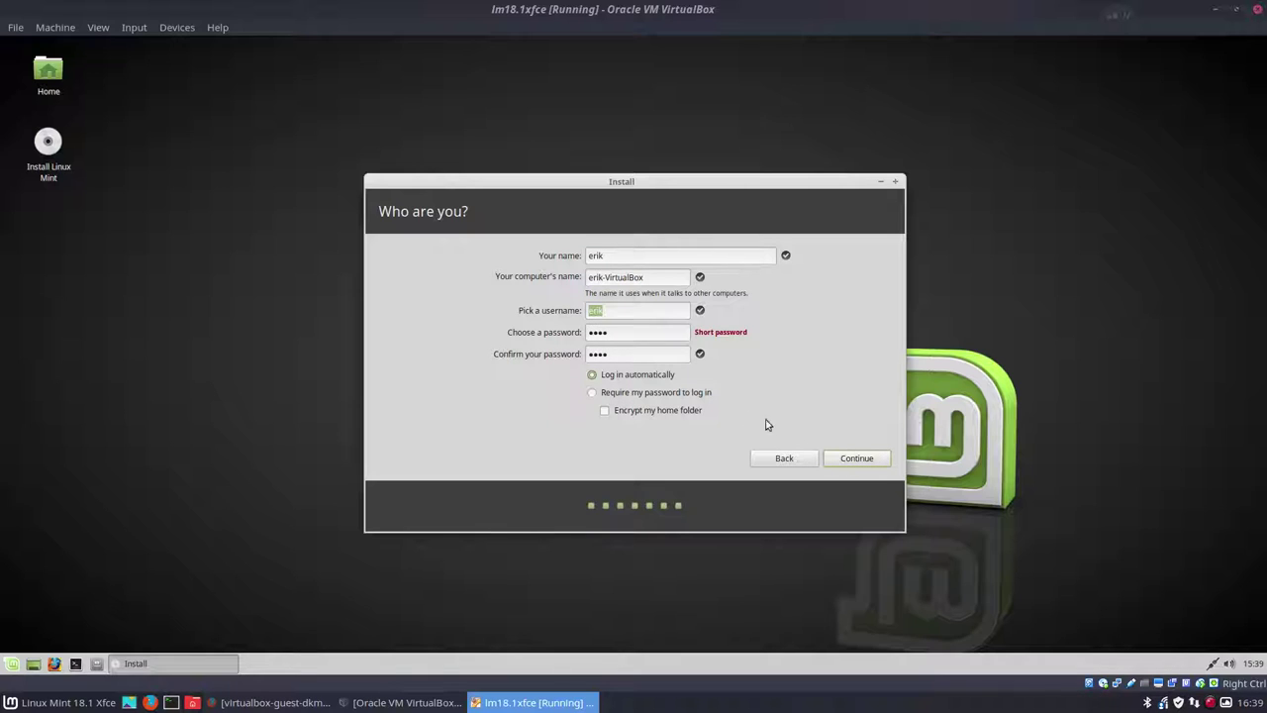
{"action": "left_click", "coordinate": [877, 463]}
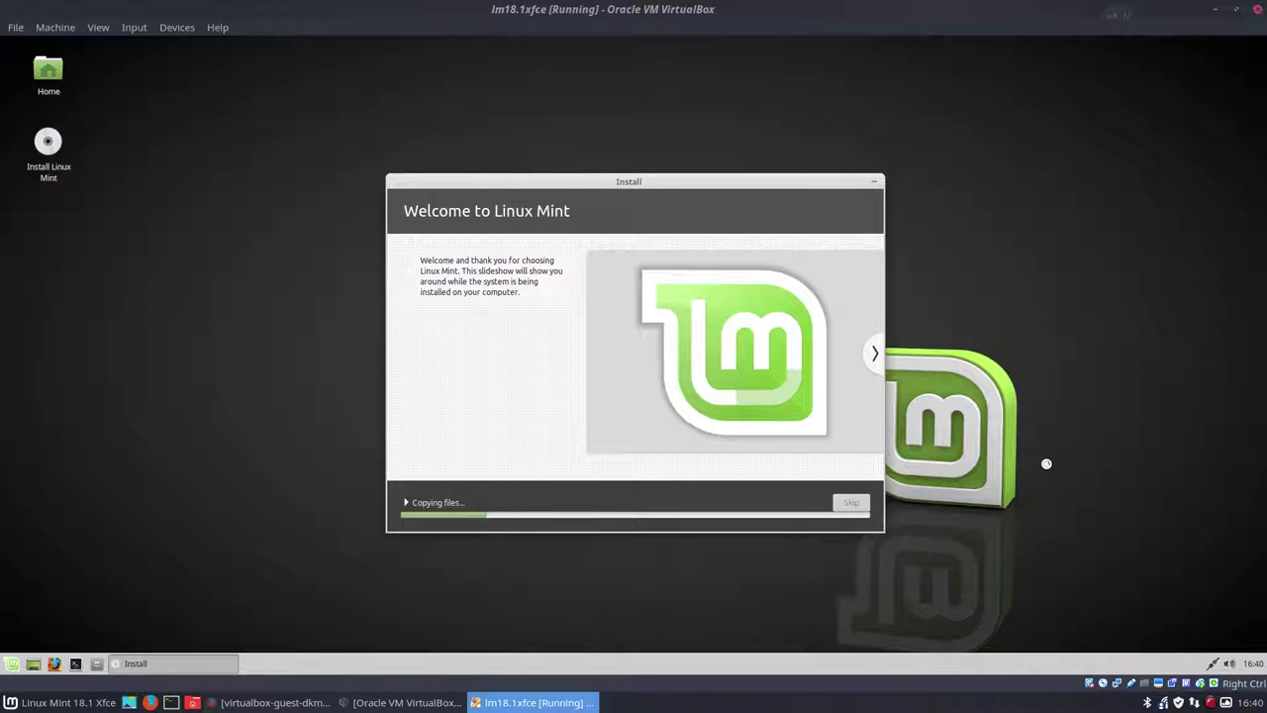
- Operate the VM window's bottom-right status icons while the installer copies and retrieves packages
{"action": "left_click", "coordinate": [1212, 702]}
{"action": "left_click", "coordinate": [1184, 591]}
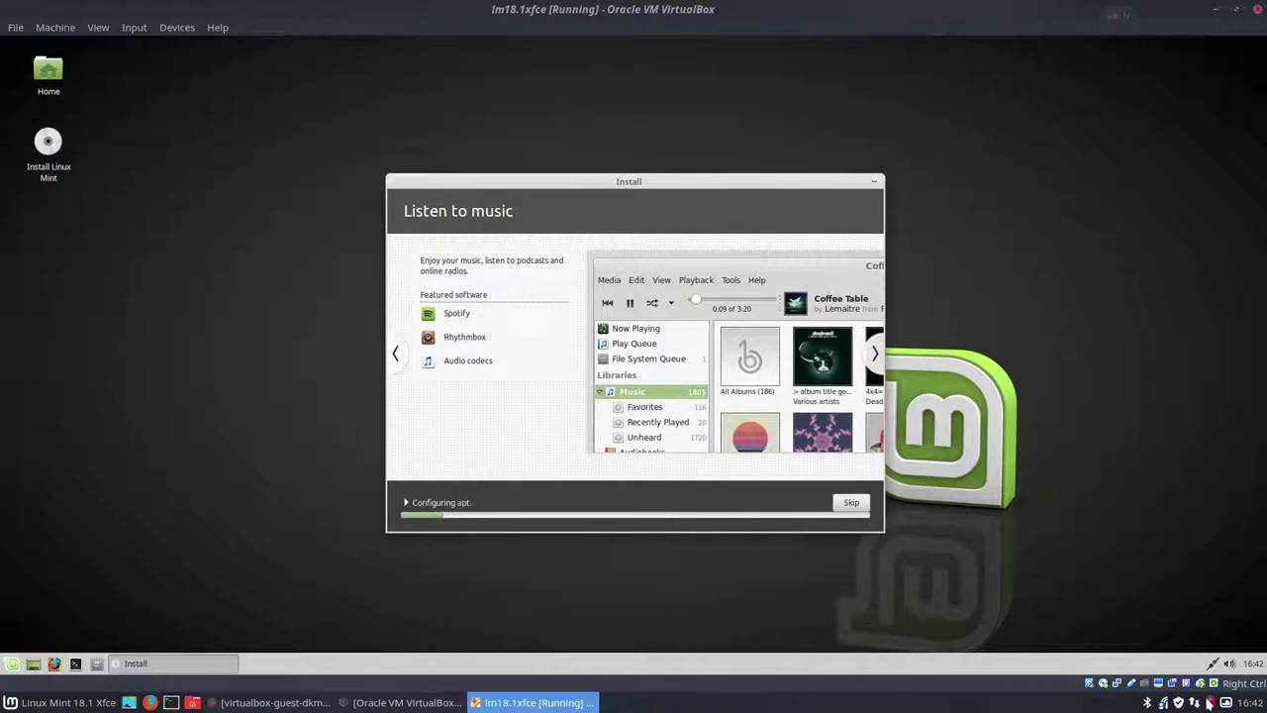
{"action": "right_click", "coordinate": [1210, 703]}
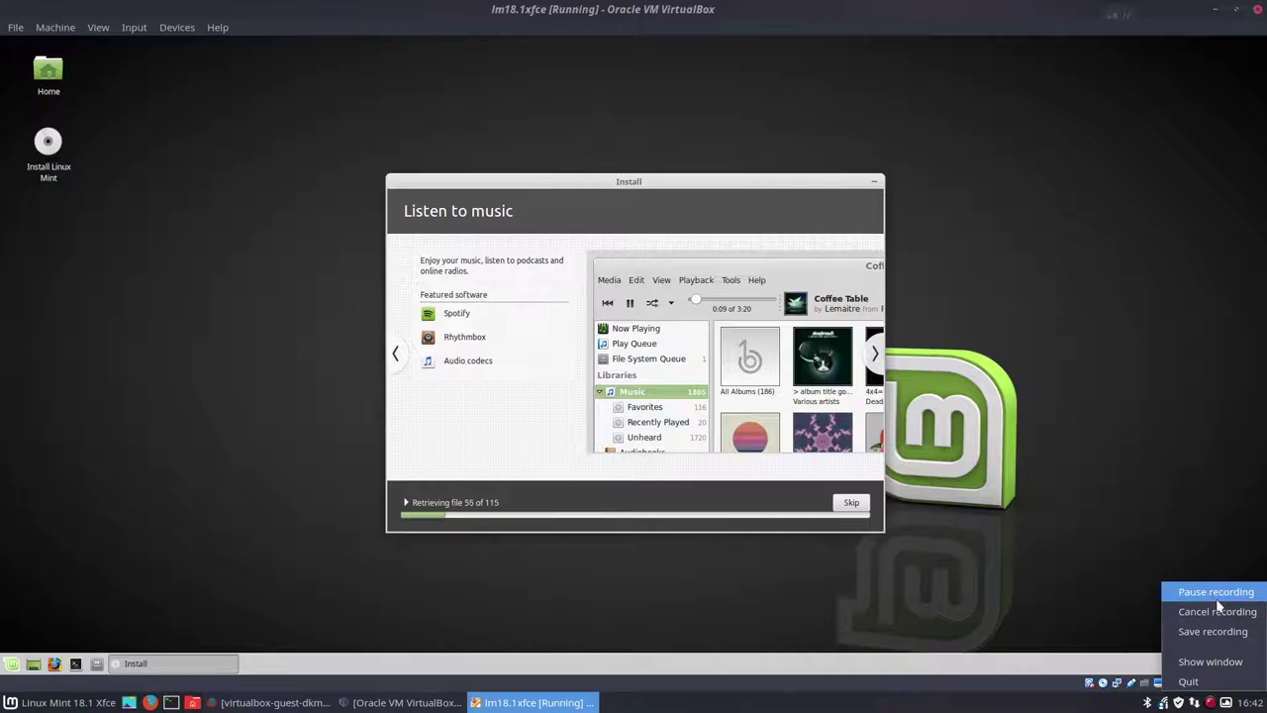
{"action": "left_click", "coordinate": [1217, 594]}
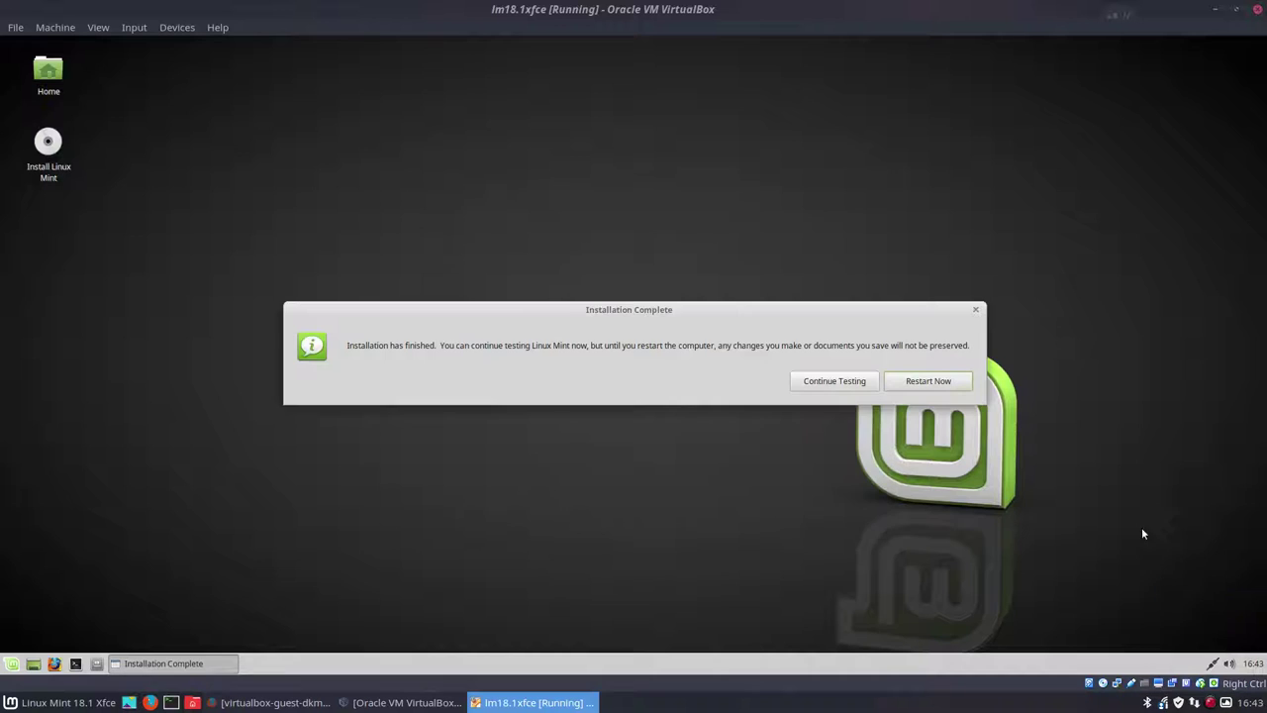
- Restart into the installed Linux Mint, continuing past the remove-installation-medium prompt
{"action": "left_click", "coordinate": [931, 380]}
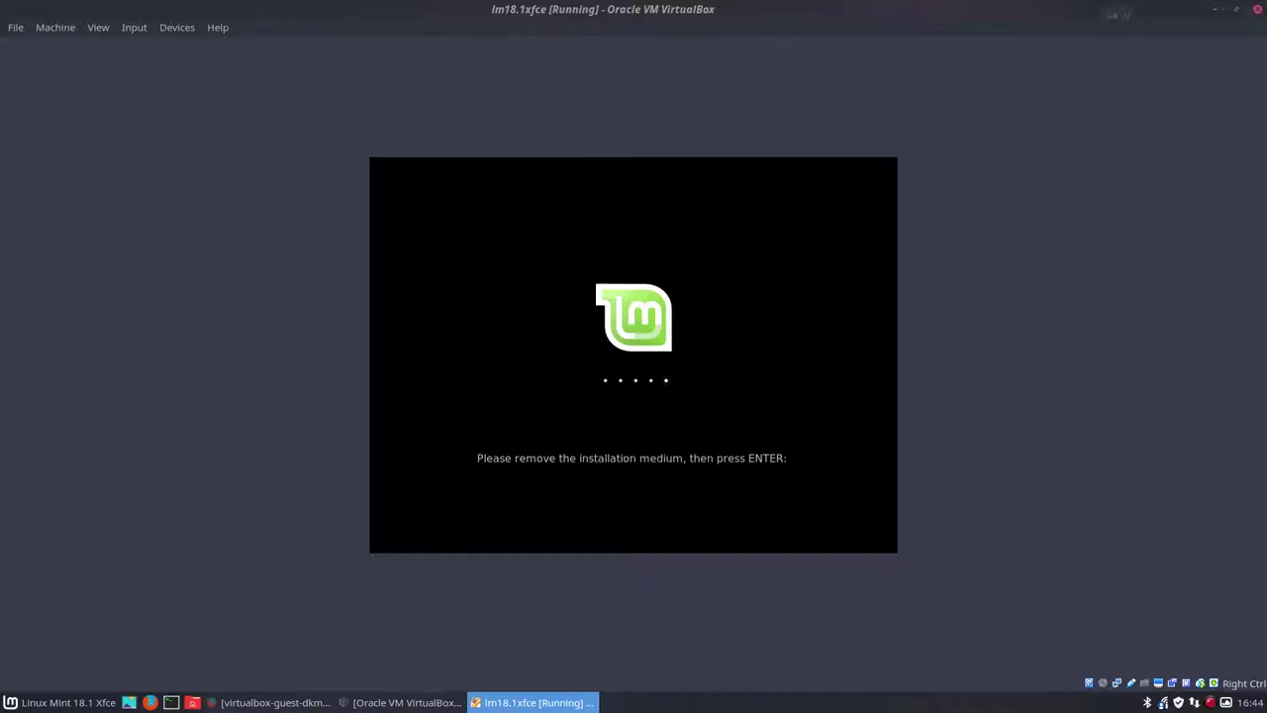
{"action": "key", "text": "Return"}
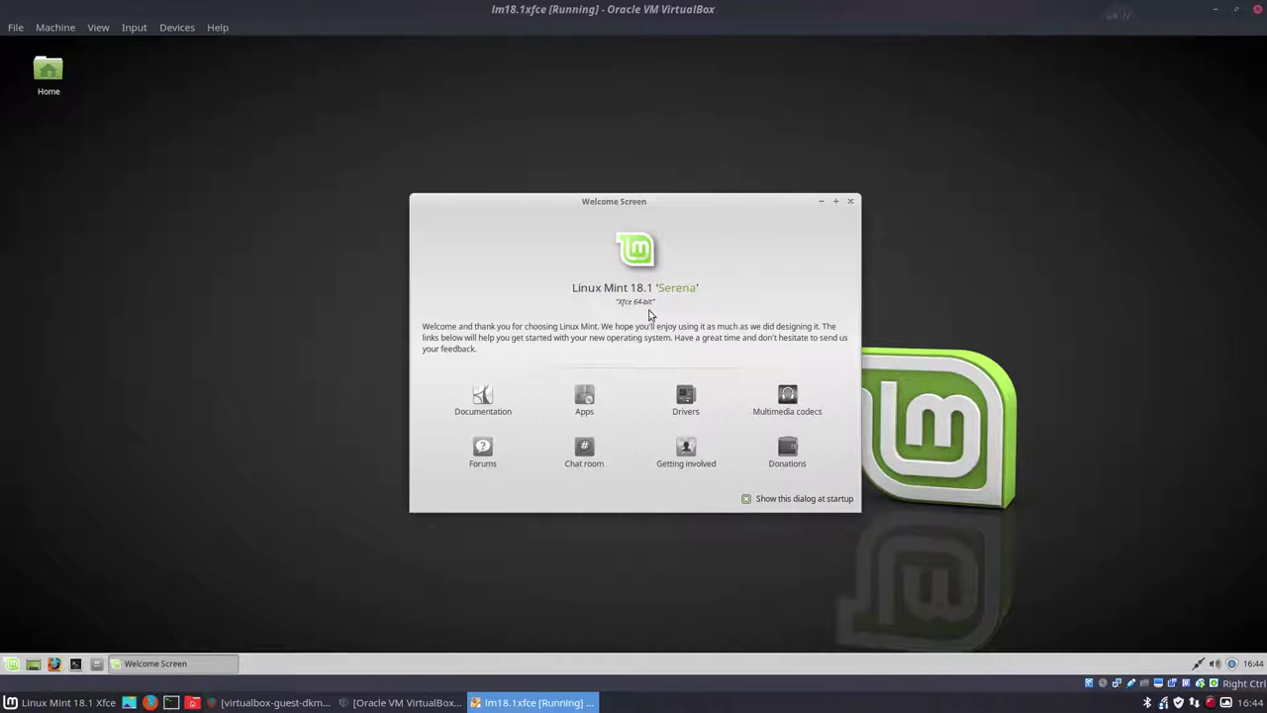
- Disable the Welcome Screen at startup, close it, go full-screen, and launch Firefox
{"action": "left_click", "coordinate": [804, 498]}
{"action": "left_click", "coordinate": [849, 201]}
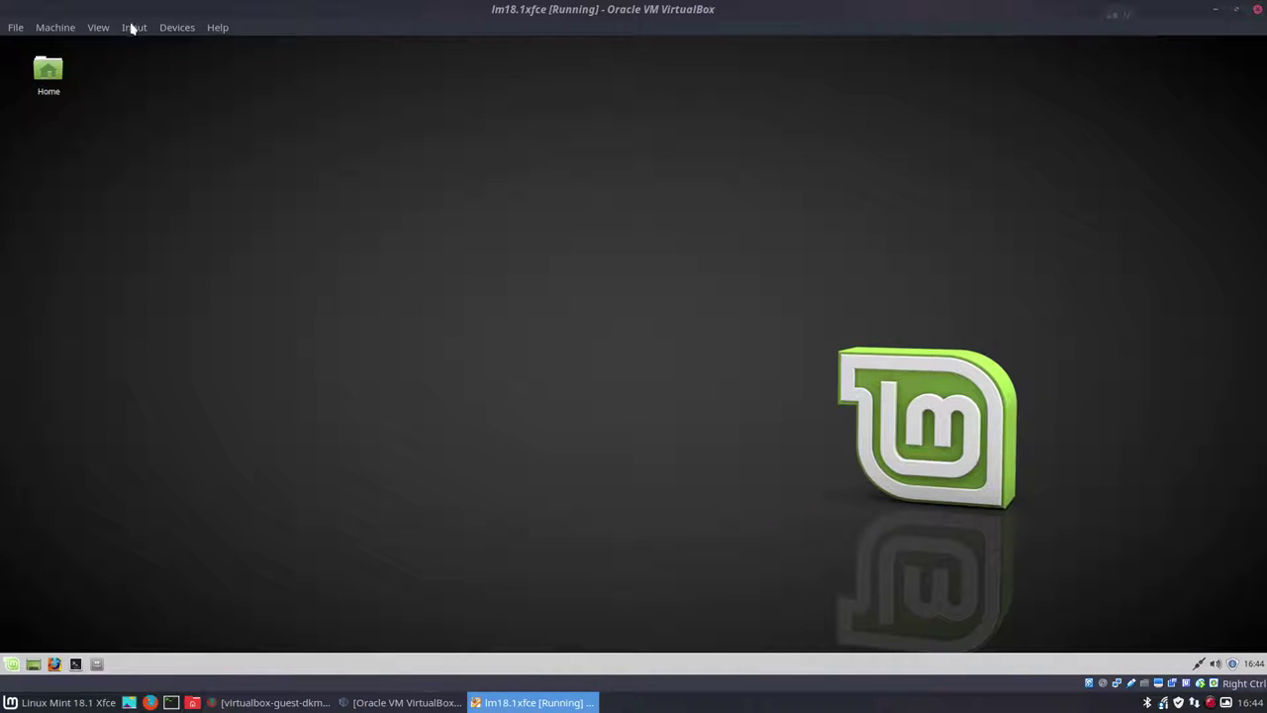
{"action": "left_click", "coordinate": [98, 26]}
{"action": "left_click", "coordinate": [128, 44]}
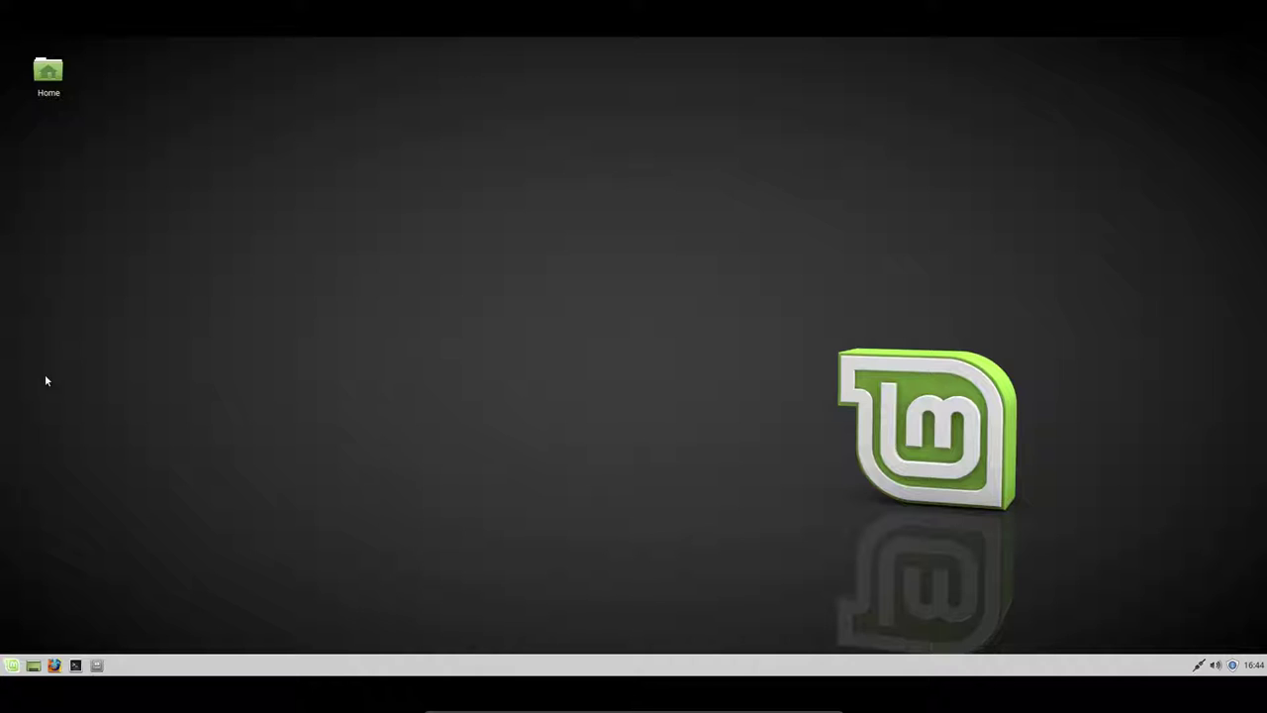
{"action": "left_click", "coordinate": [54, 665]}
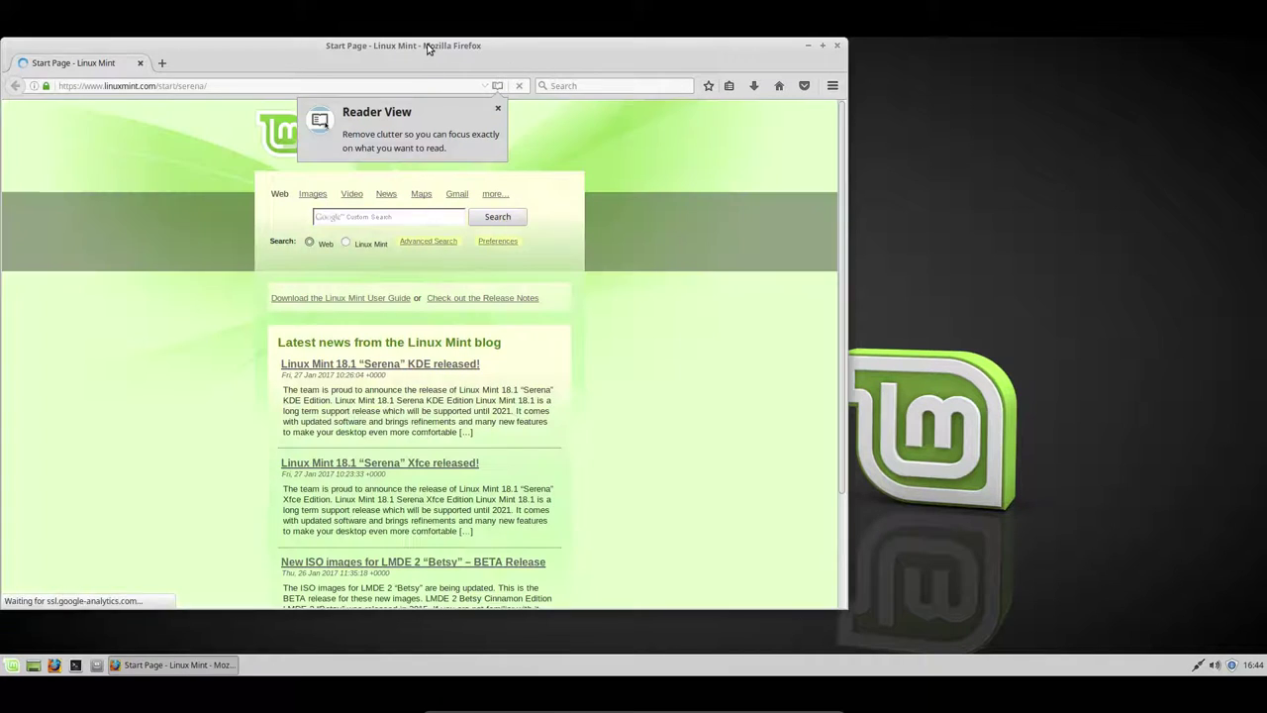
- Maximize Firefox and search from the address bar for the developer's GitHub page
{"action": "double_click", "coordinate": [427, 50]}
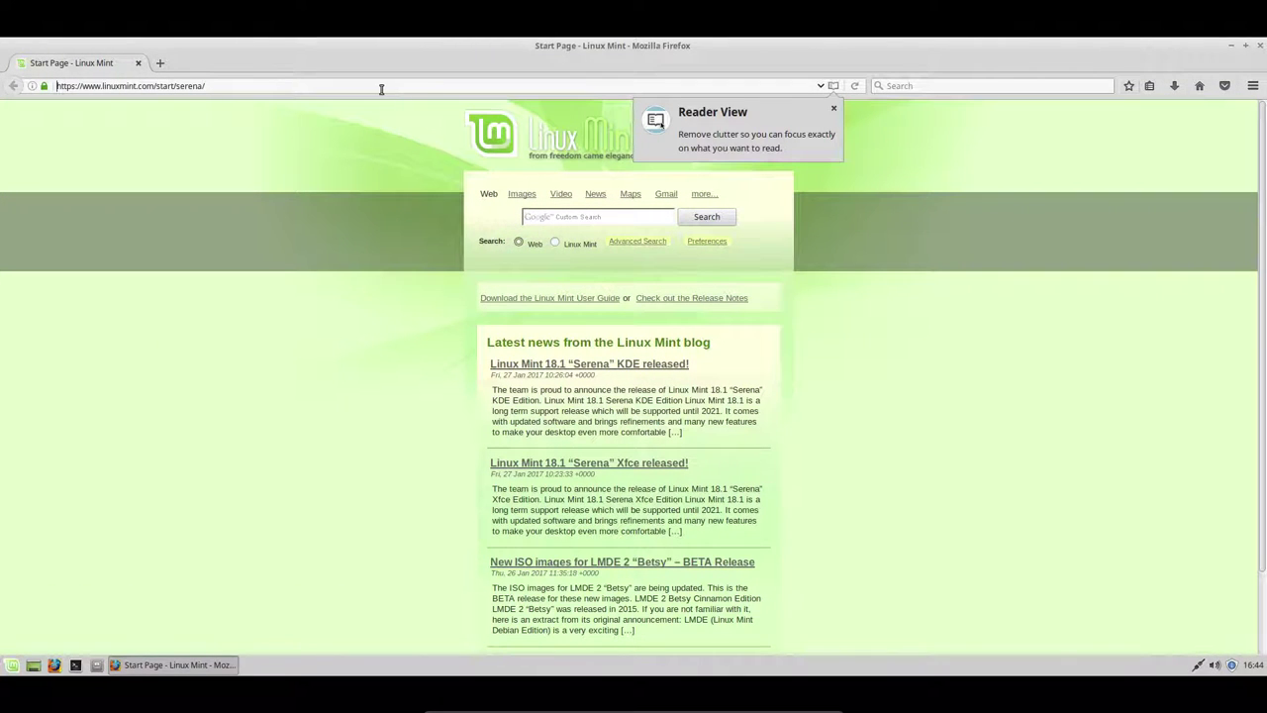
{"action": "left_click_drag", "start_coordinate": [287, 87], "coordinate": [16, 86]}
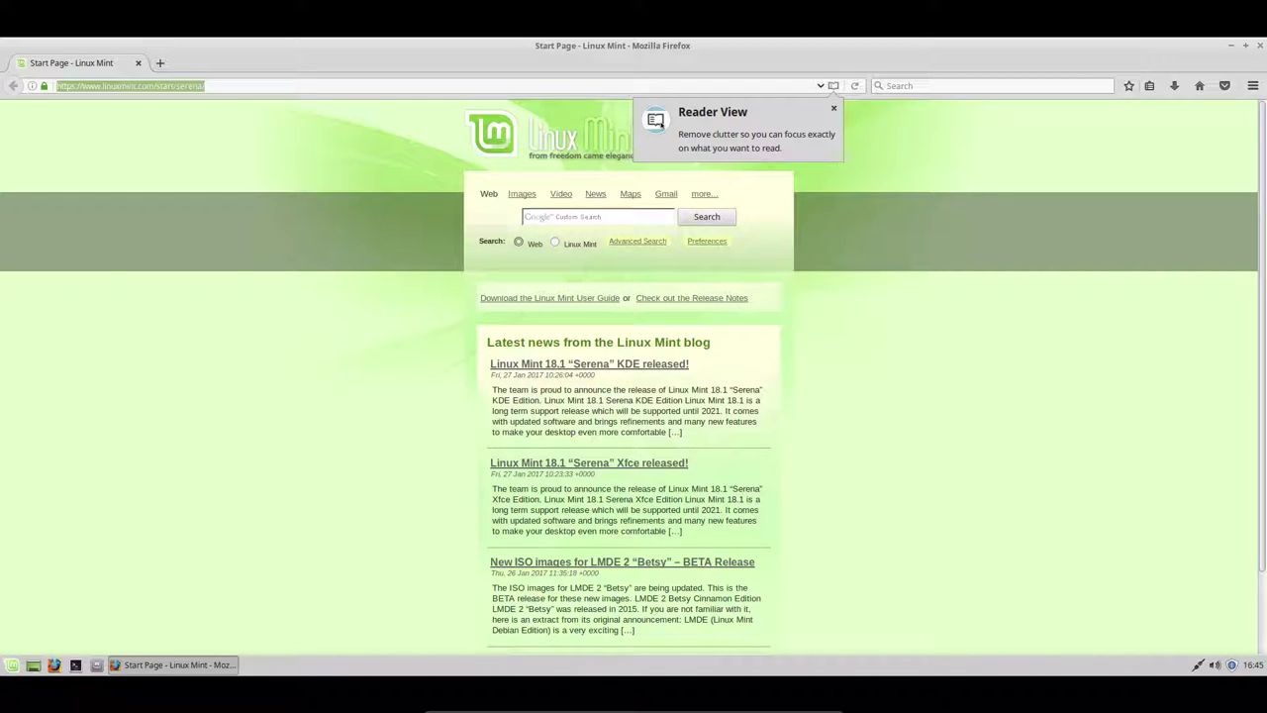
{"action": "type", "text": "github erik"}
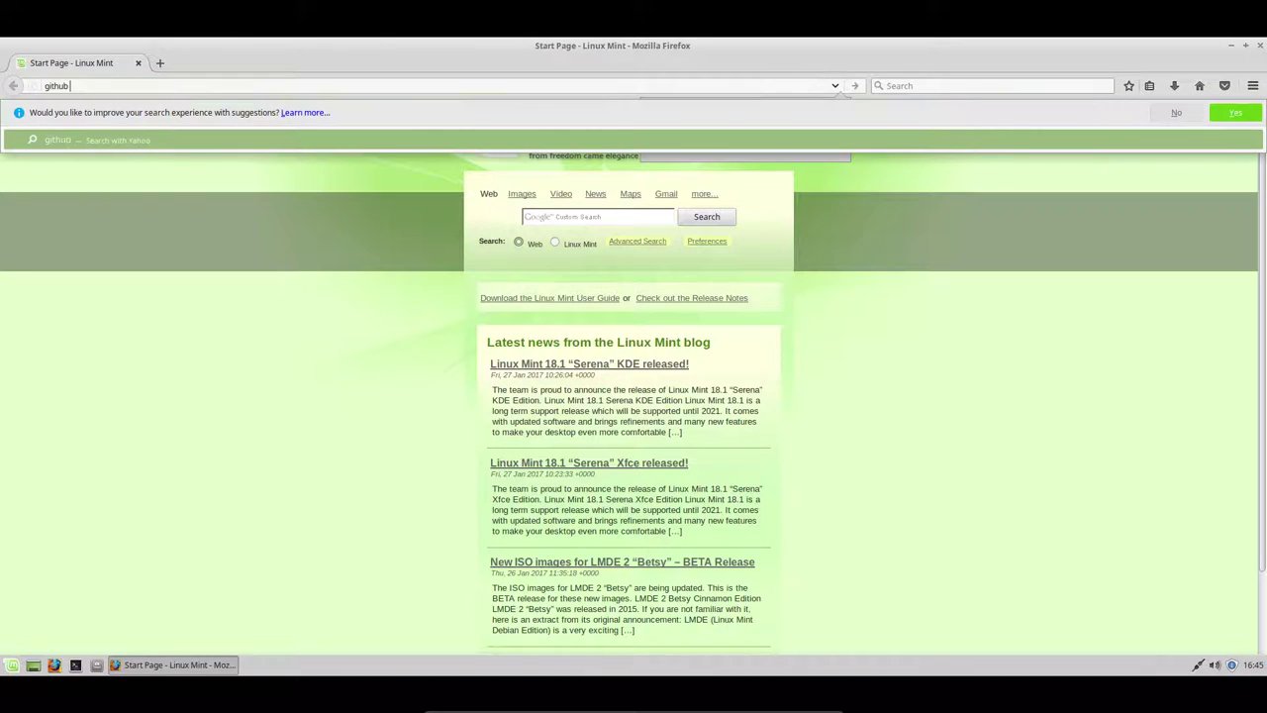
{"action": "type", "text": " dubois"}
{"action": "key", "text": "Return"}
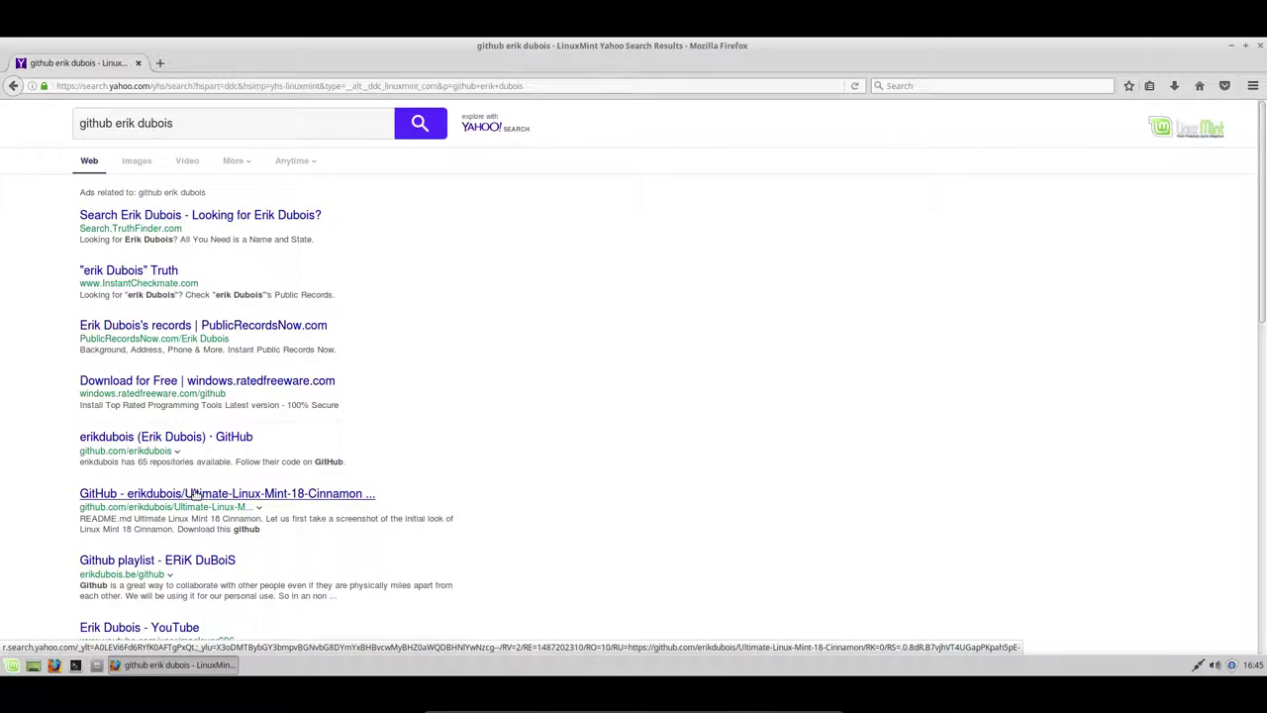
- Open LinuxMint181i3 from the developer's repositories, copy its HTTPS clone URL, and minimize Firefox
{"action": "left_click", "coordinate": [203, 437]}
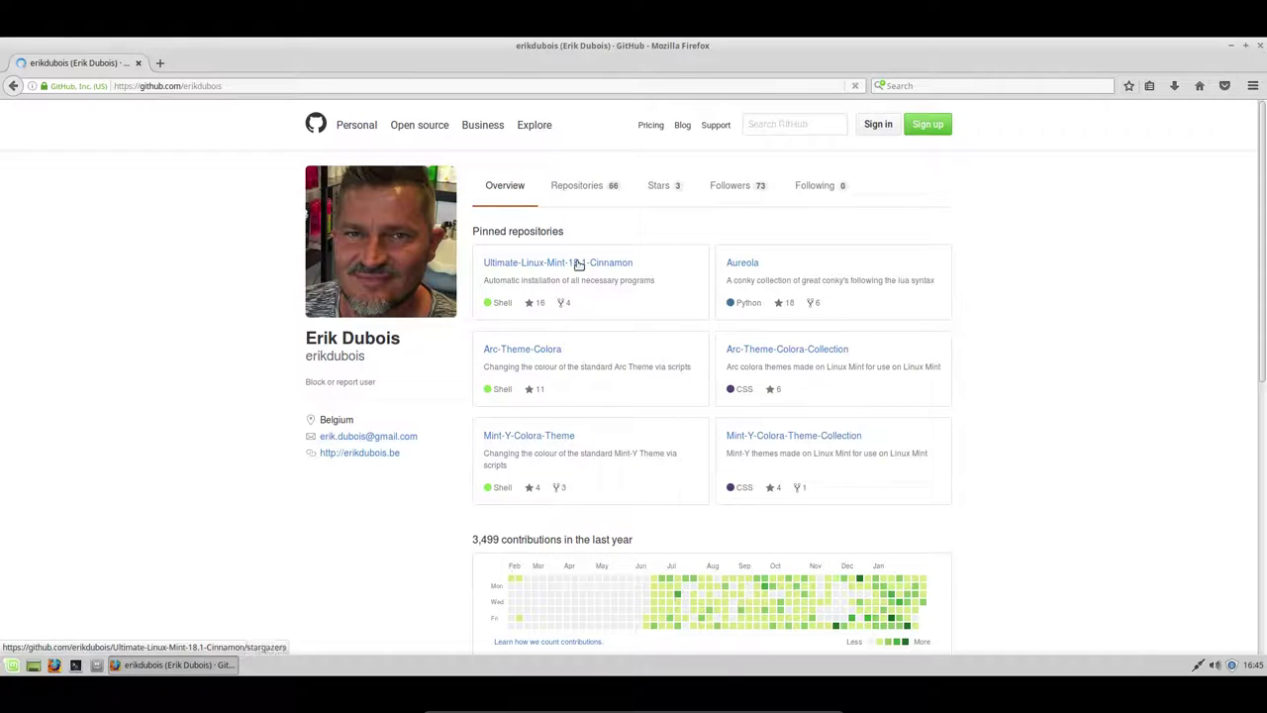
{"action": "left_click", "coordinate": [579, 189]}
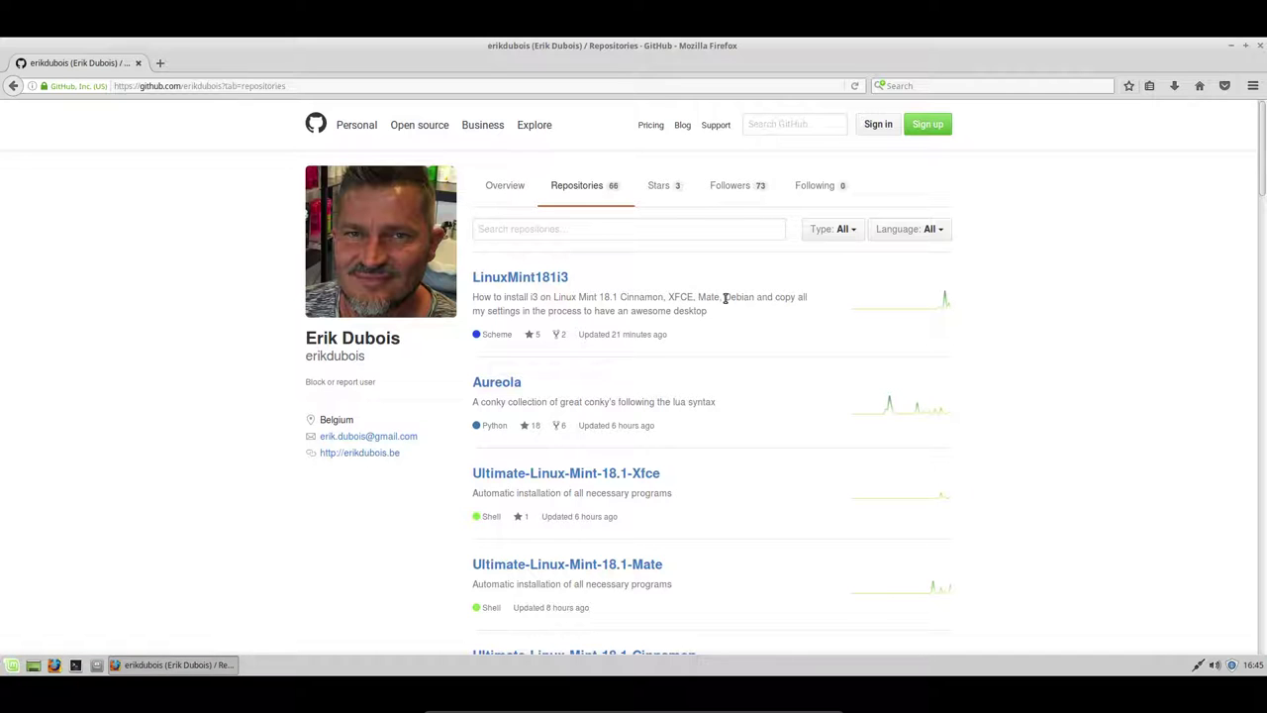
{"action": "left_click", "coordinate": [550, 281]}
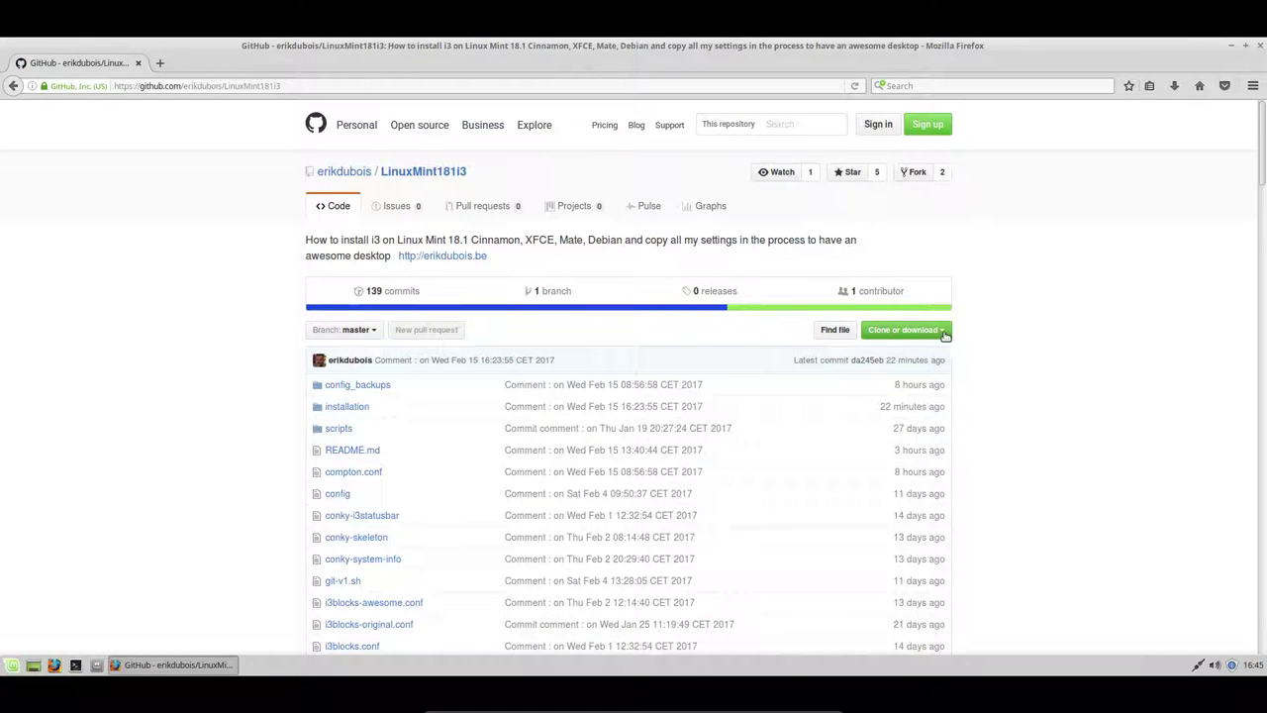
{"action": "left_click", "coordinate": [944, 334]}
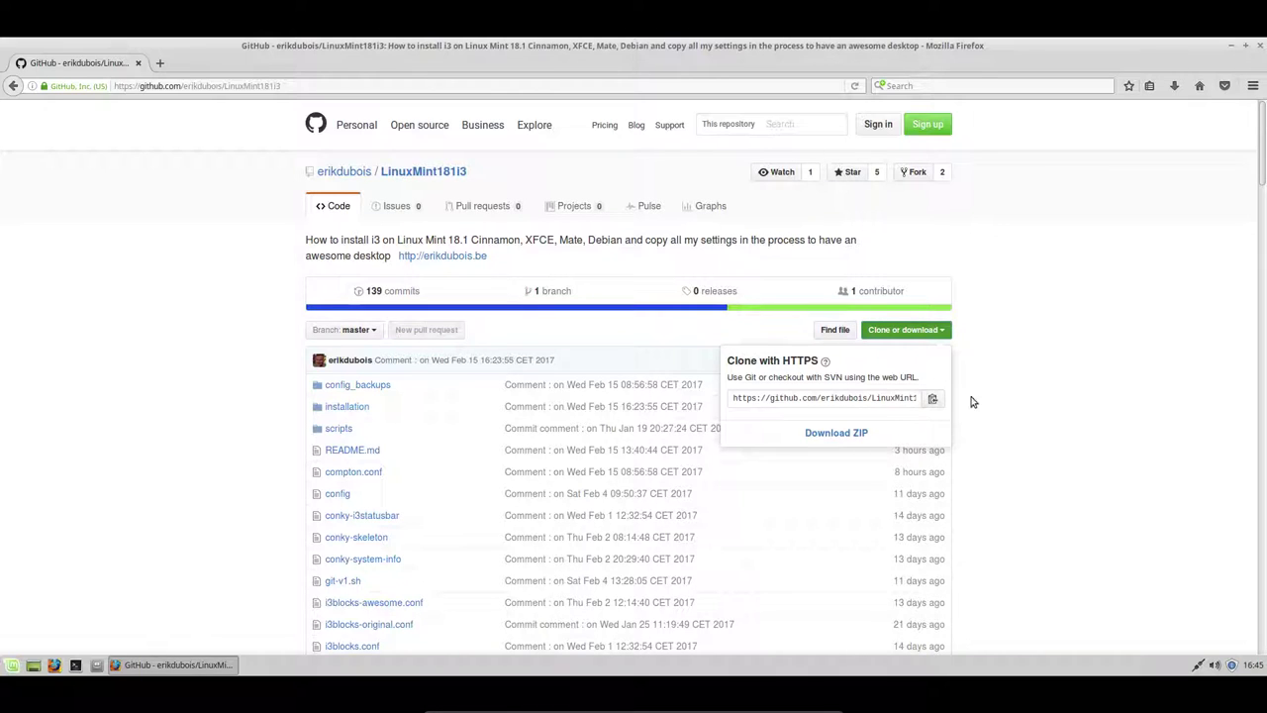
{"action": "left_click", "coordinate": [935, 399]}
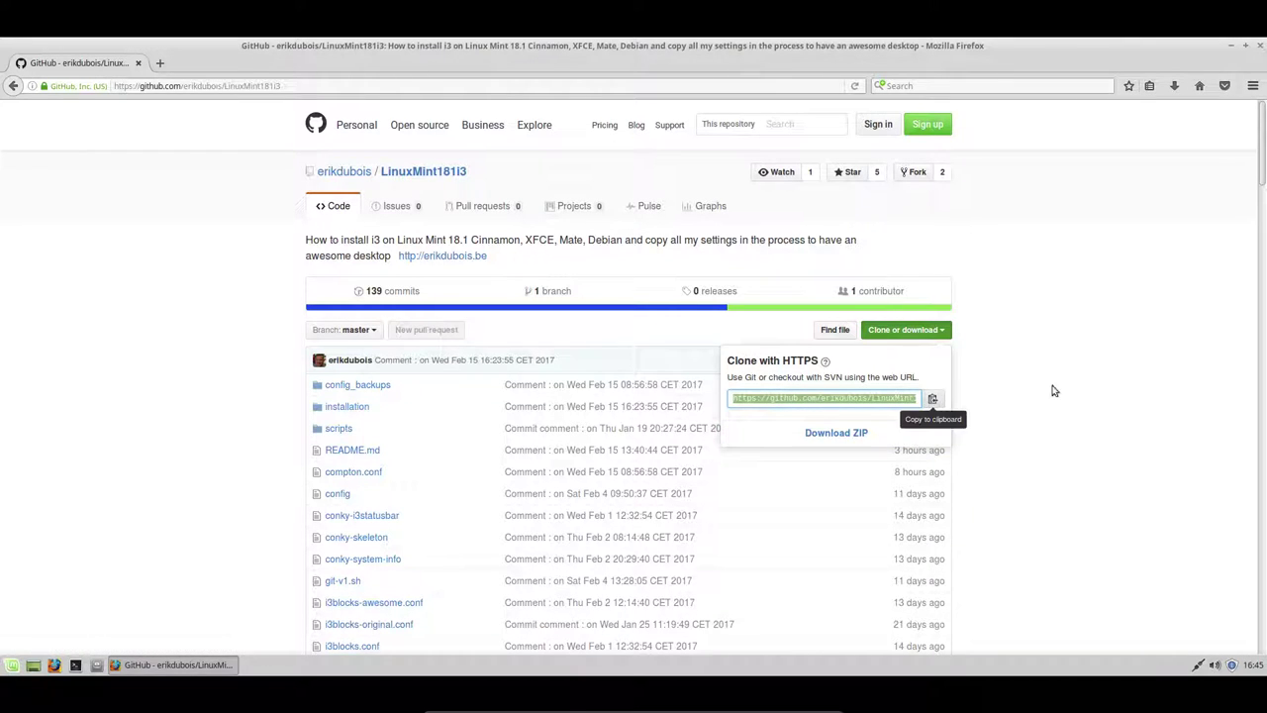
{"action": "left_click", "coordinate": [1235, 47]}
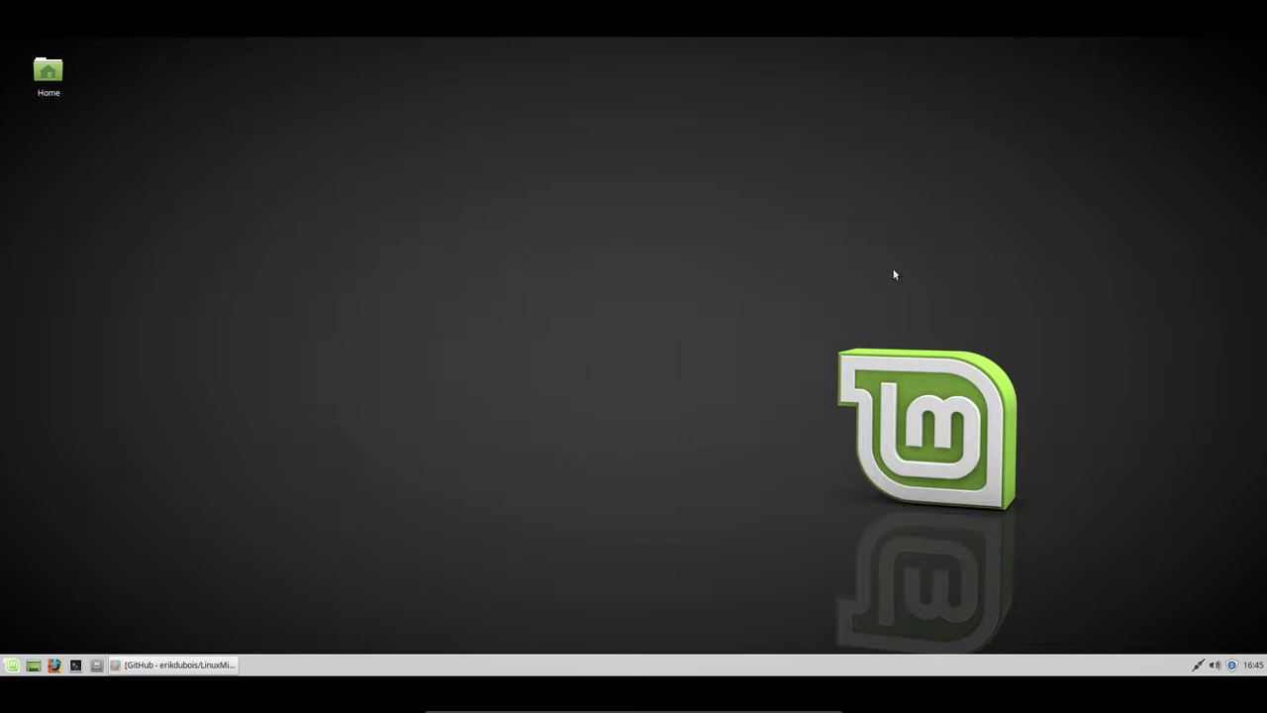
- Open the home folder in Thunar and create a new folder named DATA
{"action": "right_click", "coordinate": [343, 227]}
{"action": "key", "text": "Escape"}
{"action": "double_click", "coordinate": [48, 69]}
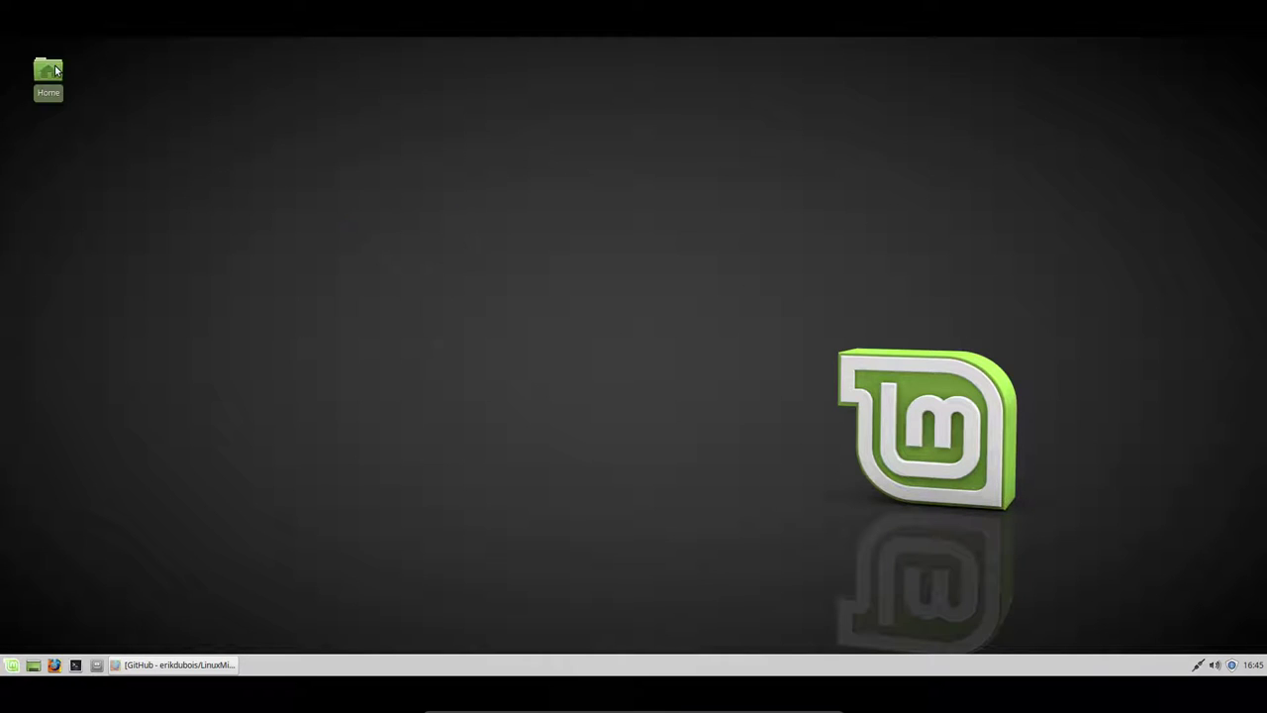
{"action": "right_click", "coordinate": [609, 401]}
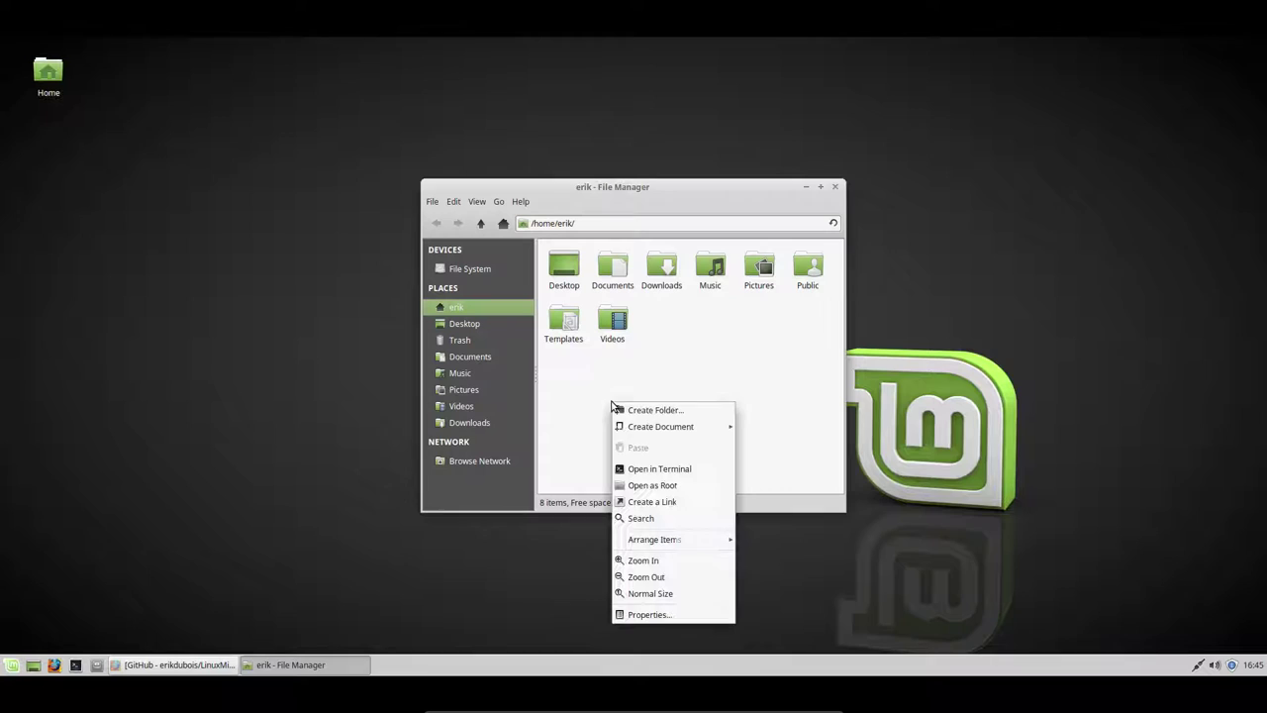
{"action": "left_click", "coordinate": [684, 406]}
{"action": "type", "text": "s"}
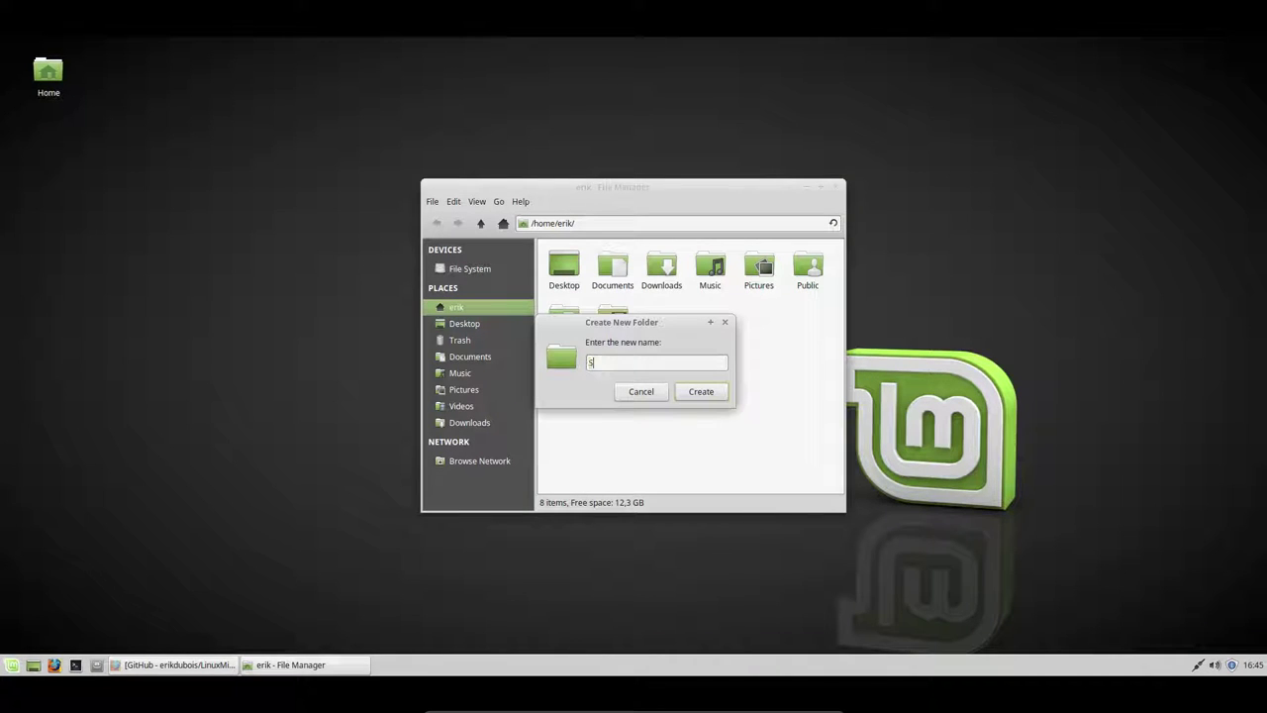
{"action": "key", "text": "BackSpace"}
{"action": "type", "text": "DATA"}
{"action": "key", "text": "Return"}
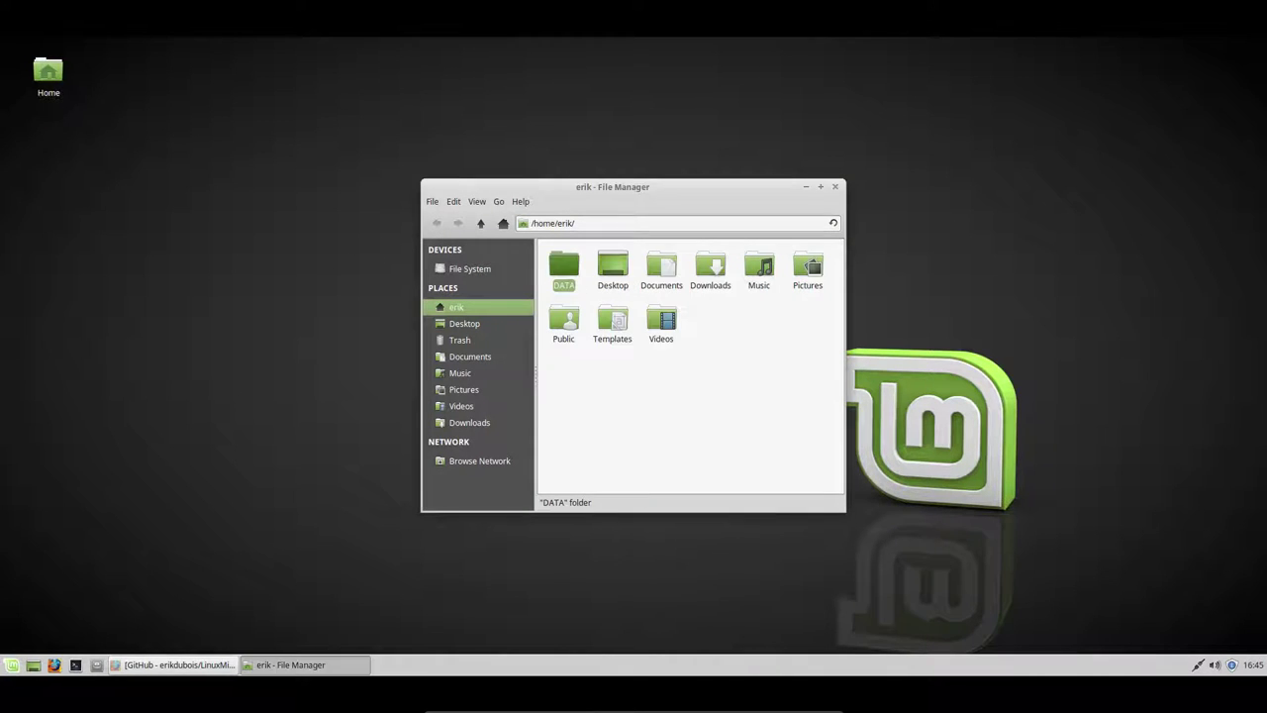
- Open the DATA folder and launch a terminal inside it
{"action": "double_click", "coordinate": [560, 269]}
{"action": "right_click", "coordinate": [624, 340]}
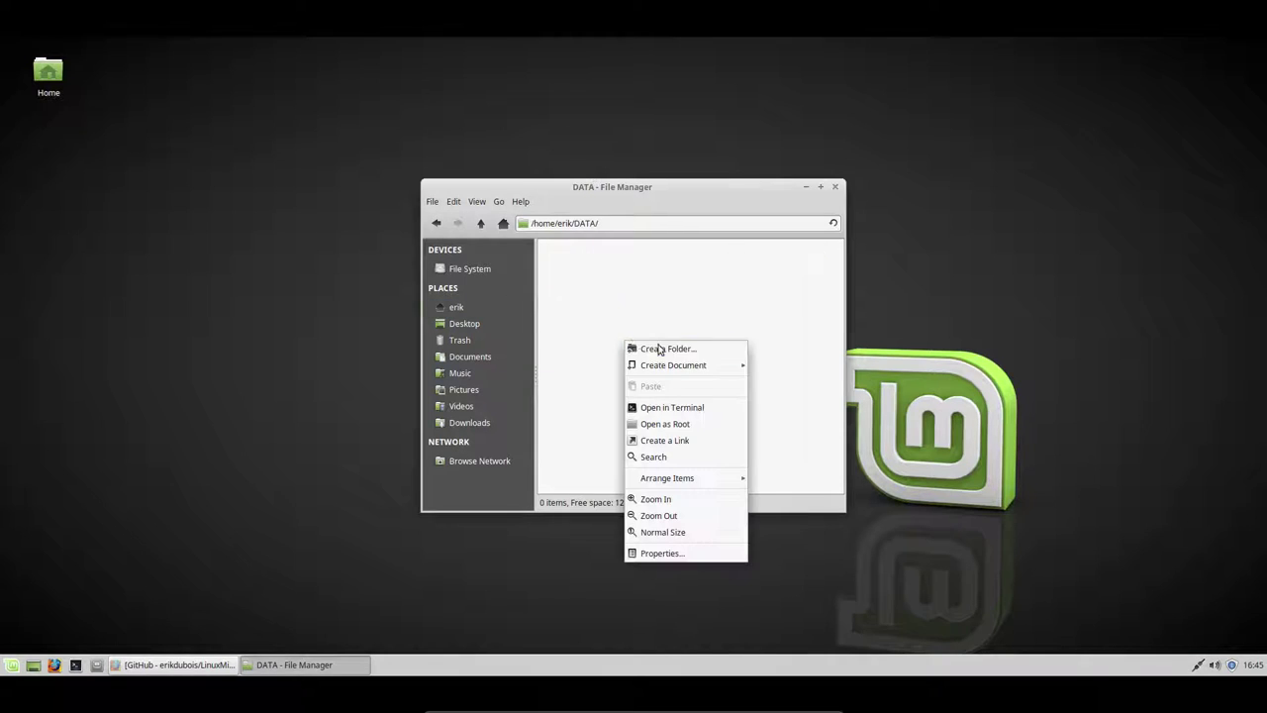
{"action": "left_click", "coordinate": [681, 409]}
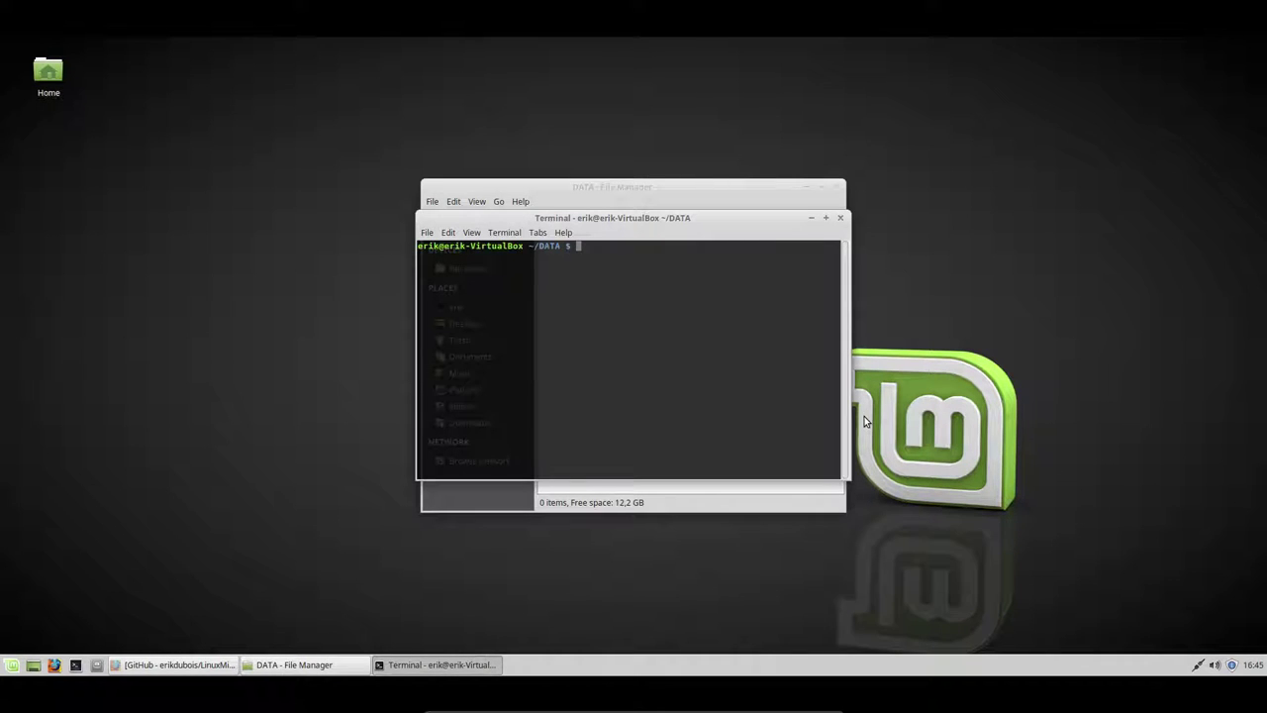
- Install git with sudo apt install git, entering the password and confirming with y
{"action": "type", "text": "sudo apt install git"}
{"action": "key", "text": "Return"}
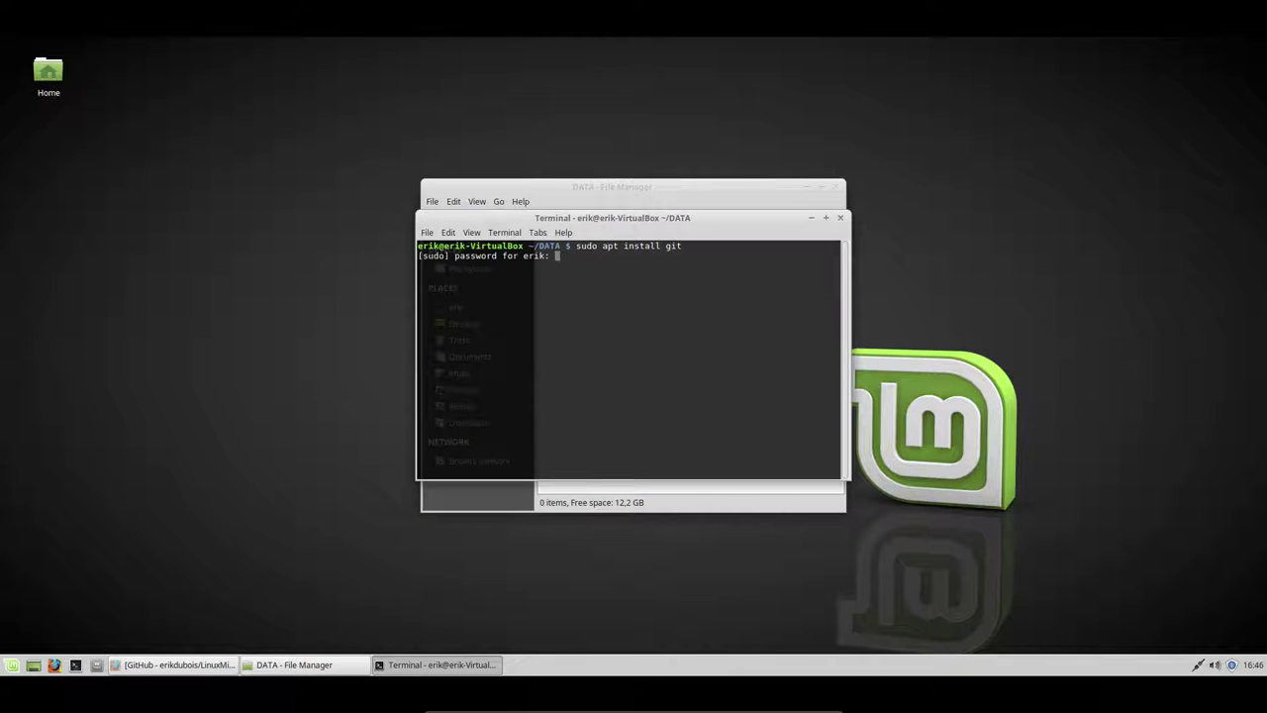
{"action": "key", "text": "Return"}
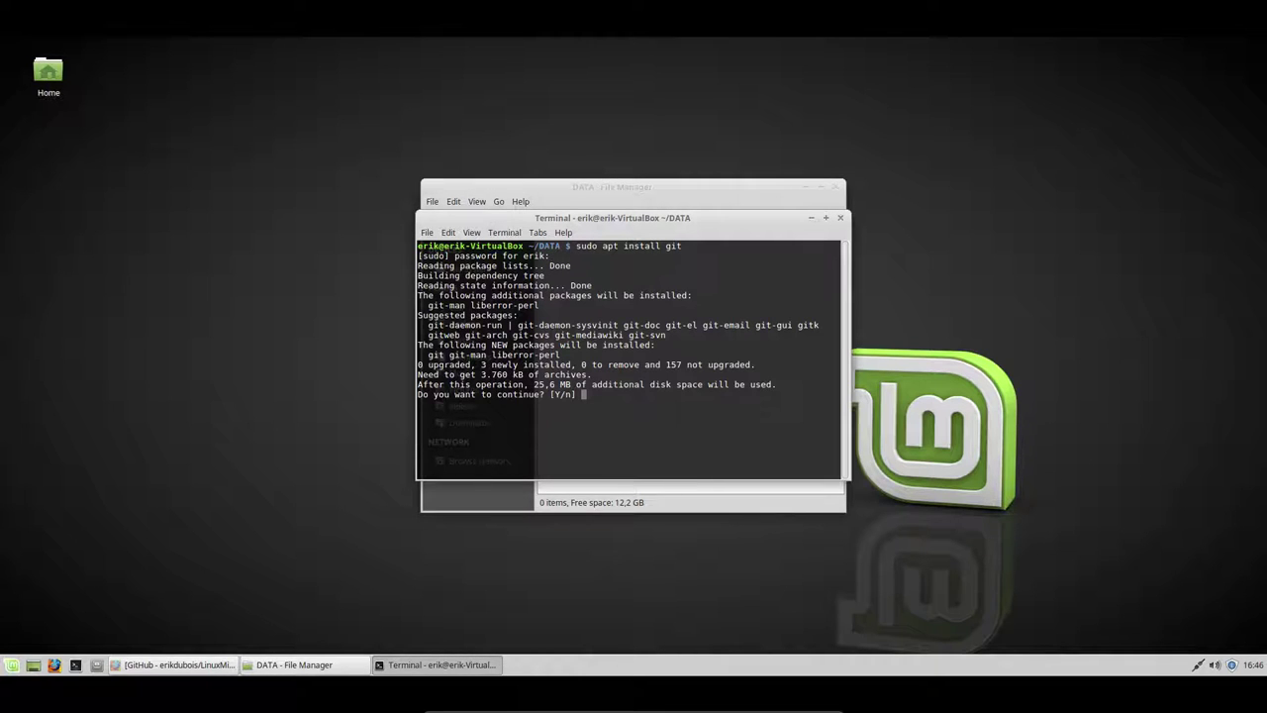
{"action": "type", "text": "y"}
{"action": "key", "text": "Return"}
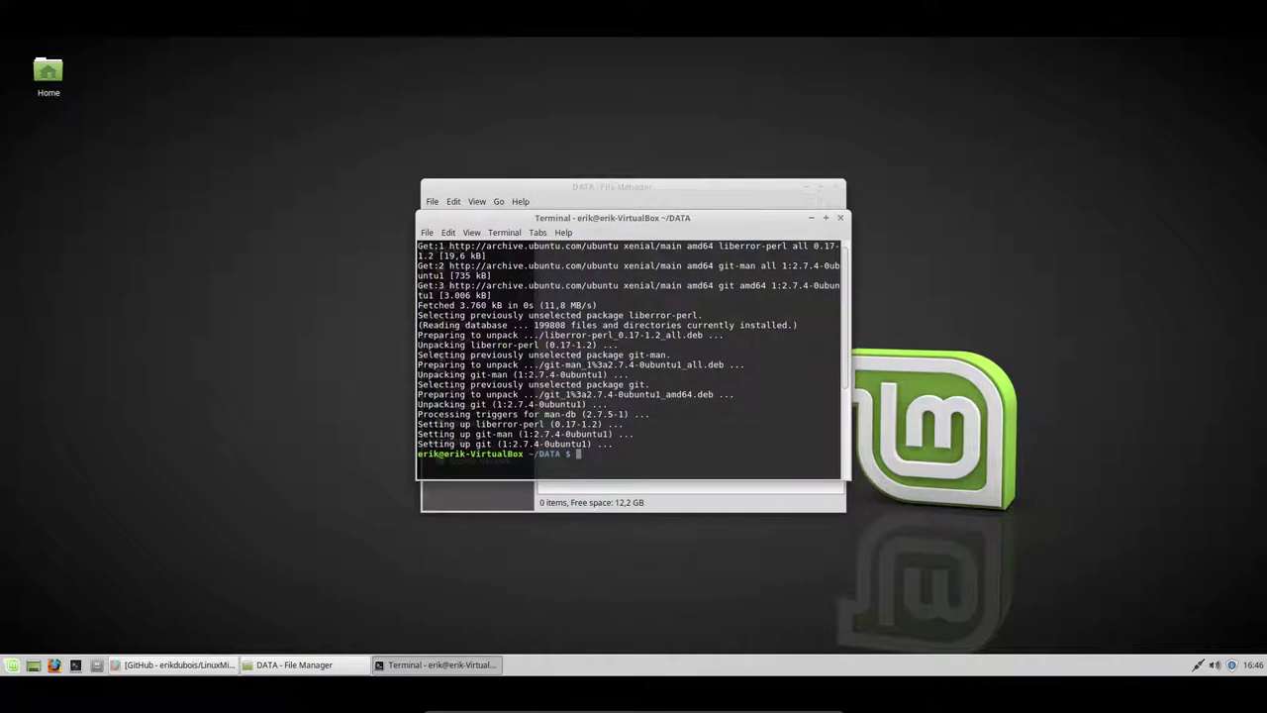
- Clone the LinuxMint181i3 repository by running git clone with the pasted GitHub URL, then rearrange the windows
{"action": "type", "text": "git clone"}
{"action": "right_click", "coordinate": [719, 436]}
{"action": "left_click", "coordinate": [791, 500]}
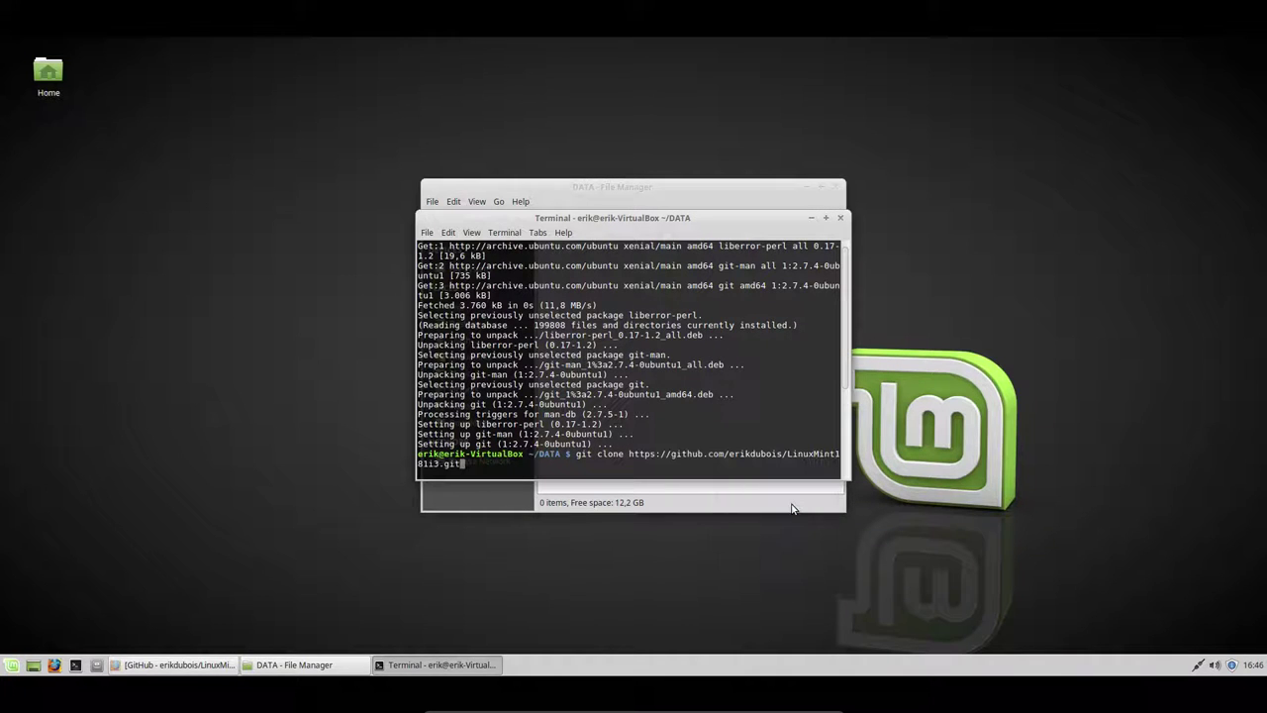
{"action": "key", "text": "Return"}
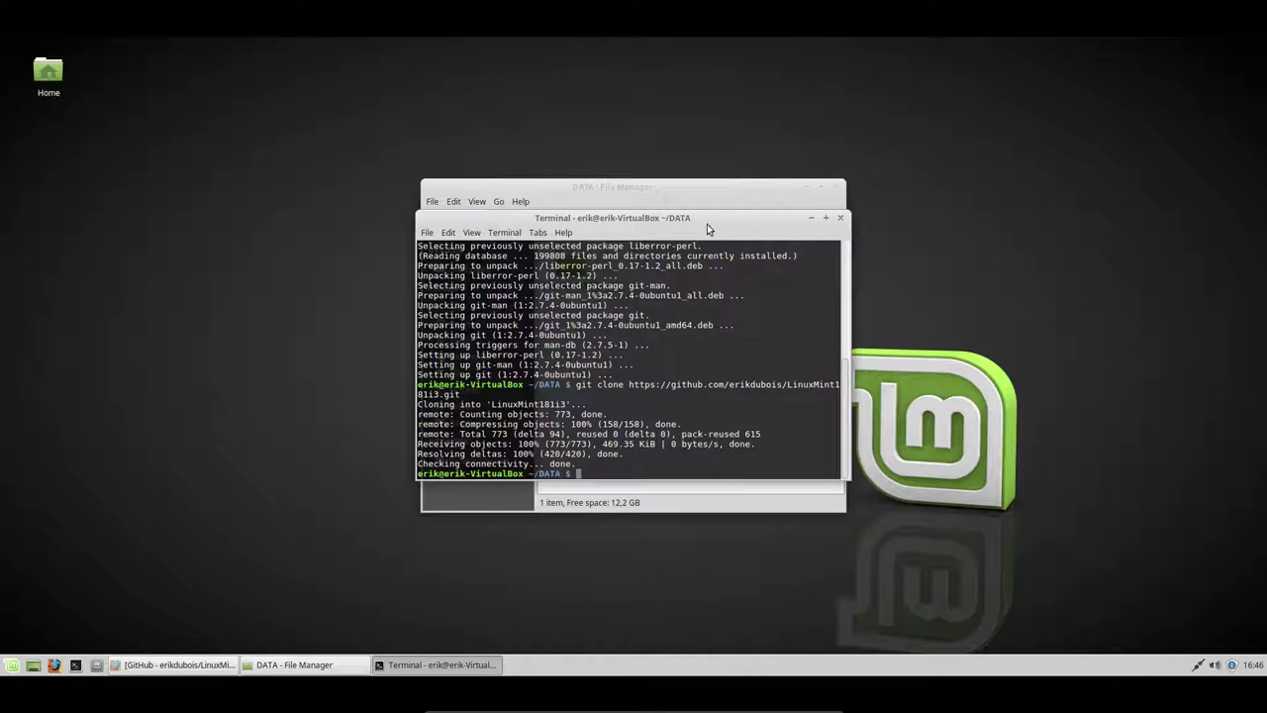
{"action": "left_click_drag", "start_coordinate": [707, 219], "coordinate": [1041, 209]}
{"action": "left_click_drag", "start_coordinate": [662, 190], "coordinate": [416, 194]}
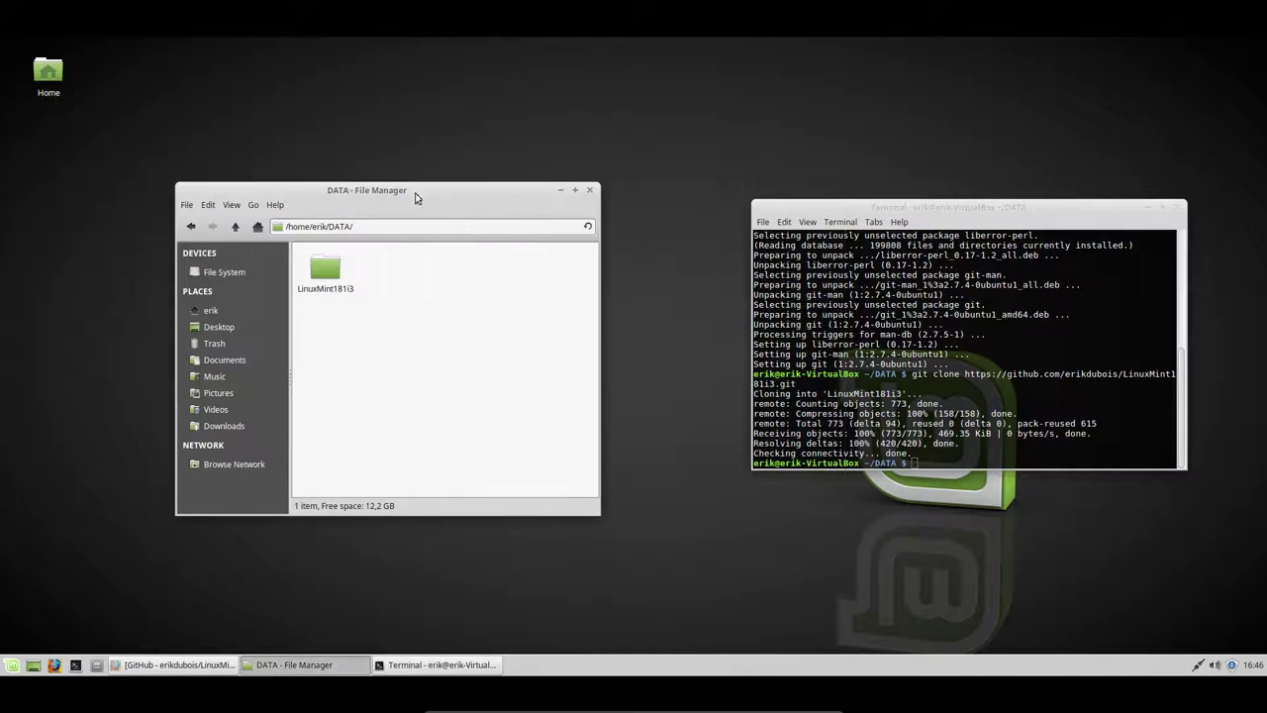
- Close the terminal and open the cloned LinuxMint181i3 folder in Thunar
{"action": "left_click", "coordinate": [331, 275]}
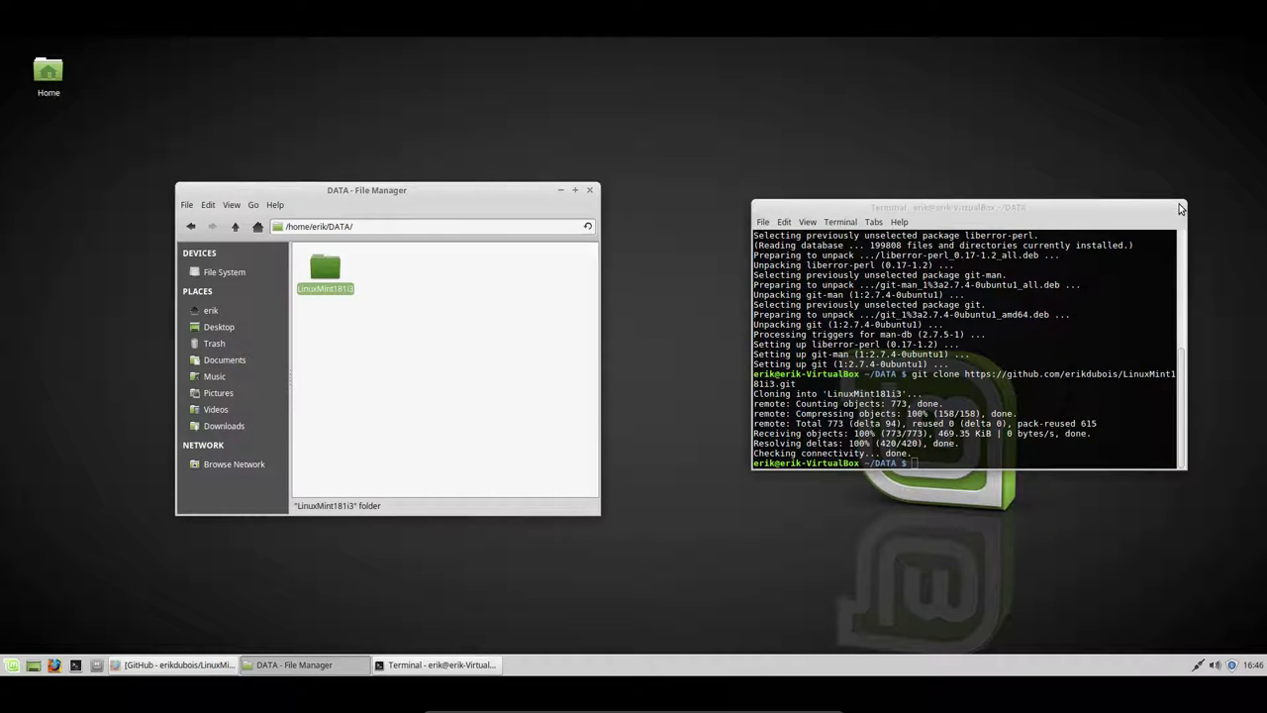
{"action": "left_click", "coordinate": [1180, 207]}
{"action": "double_click", "coordinate": [334, 265]}
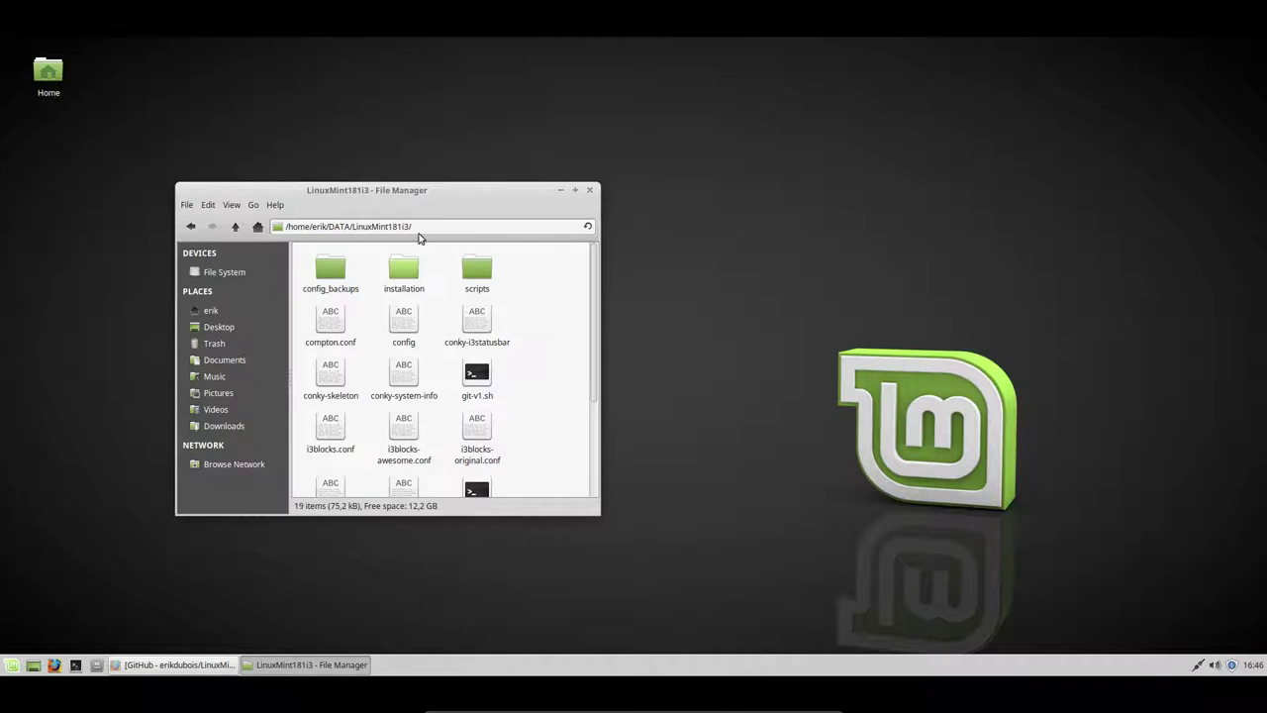
- Move and enlarge the Thunar window so all 19 items show, then select the installation folder
{"action": "left_click_drag", "start_coordinate": [410, 190], "coordinate": [393, 71]}
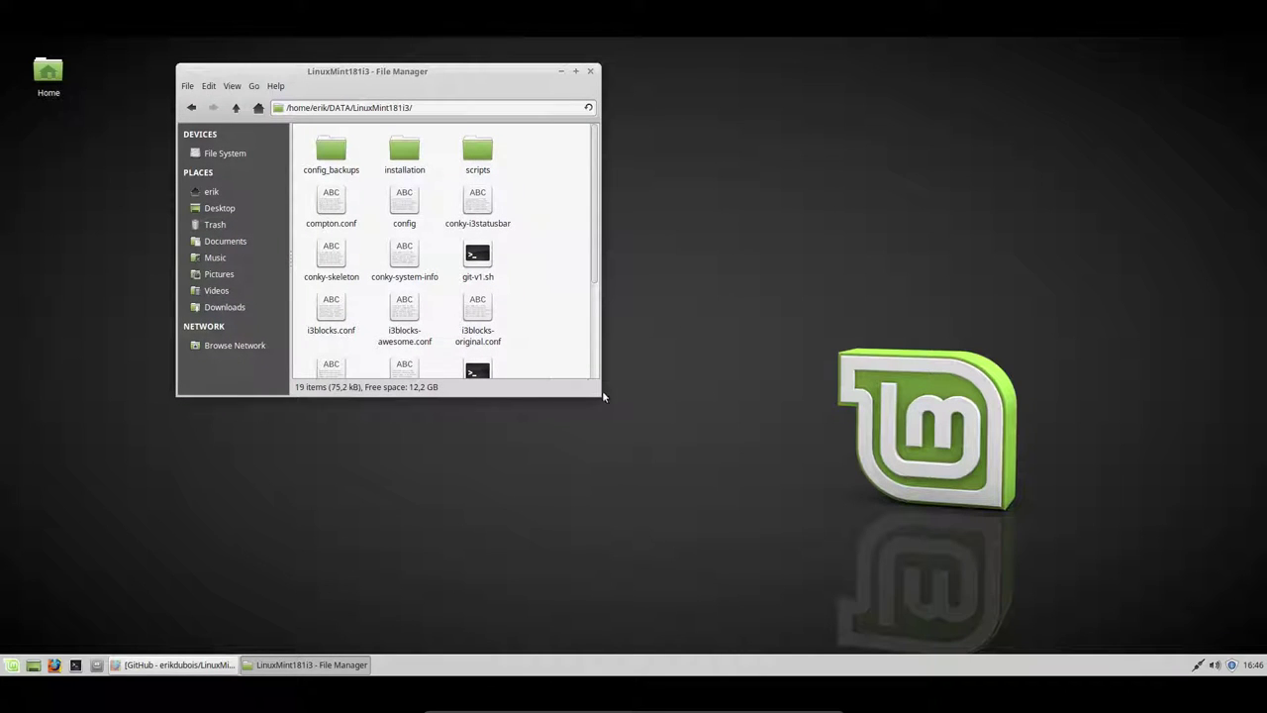
{"action": "left_click_drag", "start_coordinate": [595, 391], "coordinate": [1032, 477]}
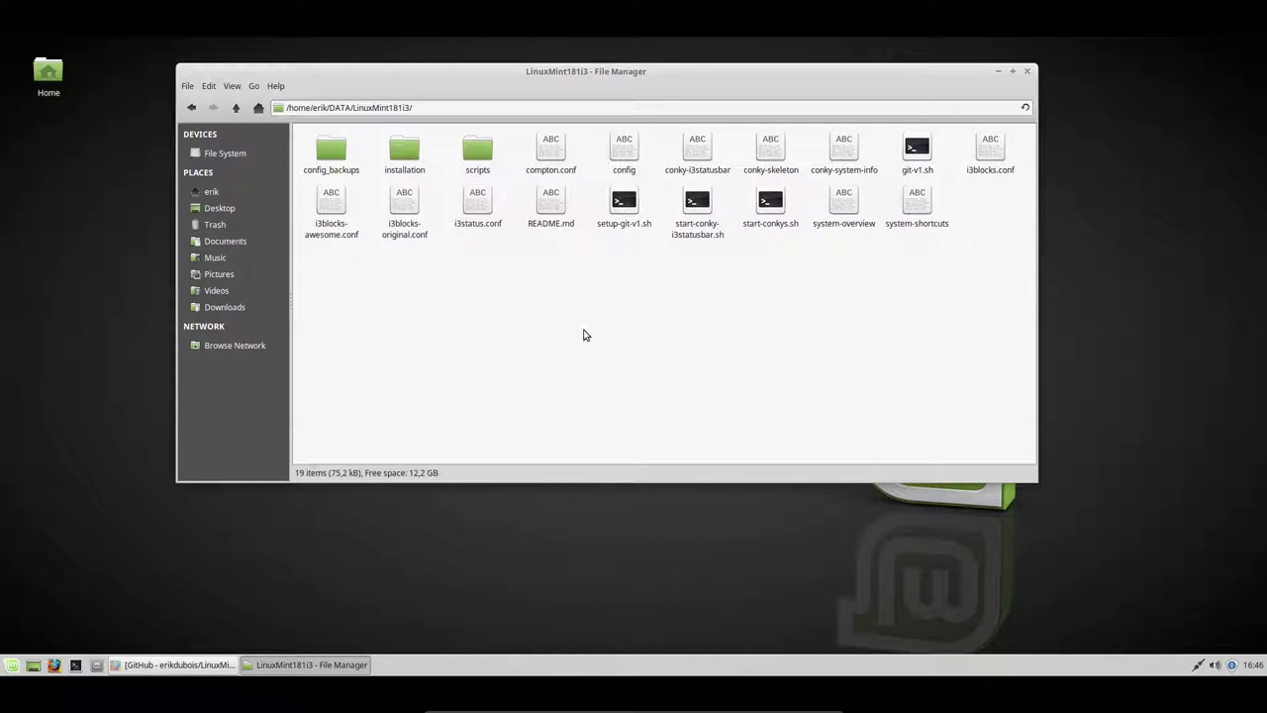
{"action": "left_click_drag", "start_coordinate": [311, 288], "coordinate": [1049, 126]}
{"action": "left_click", "coordinate": [902, 314]}
{"action": "left_click", "coordinate": [408, 156]}
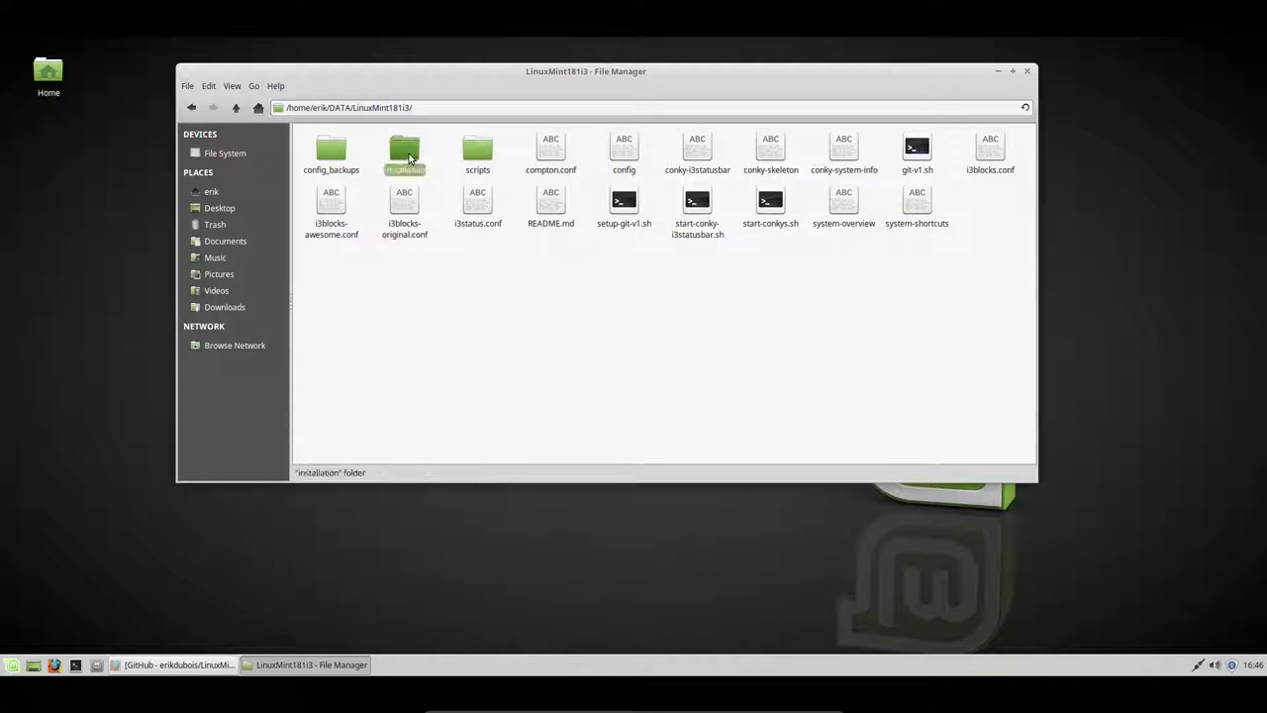
- Open the installation folder and look over its numbered install scripts
{"action": "double_click", "coordinate": [409, 157]}
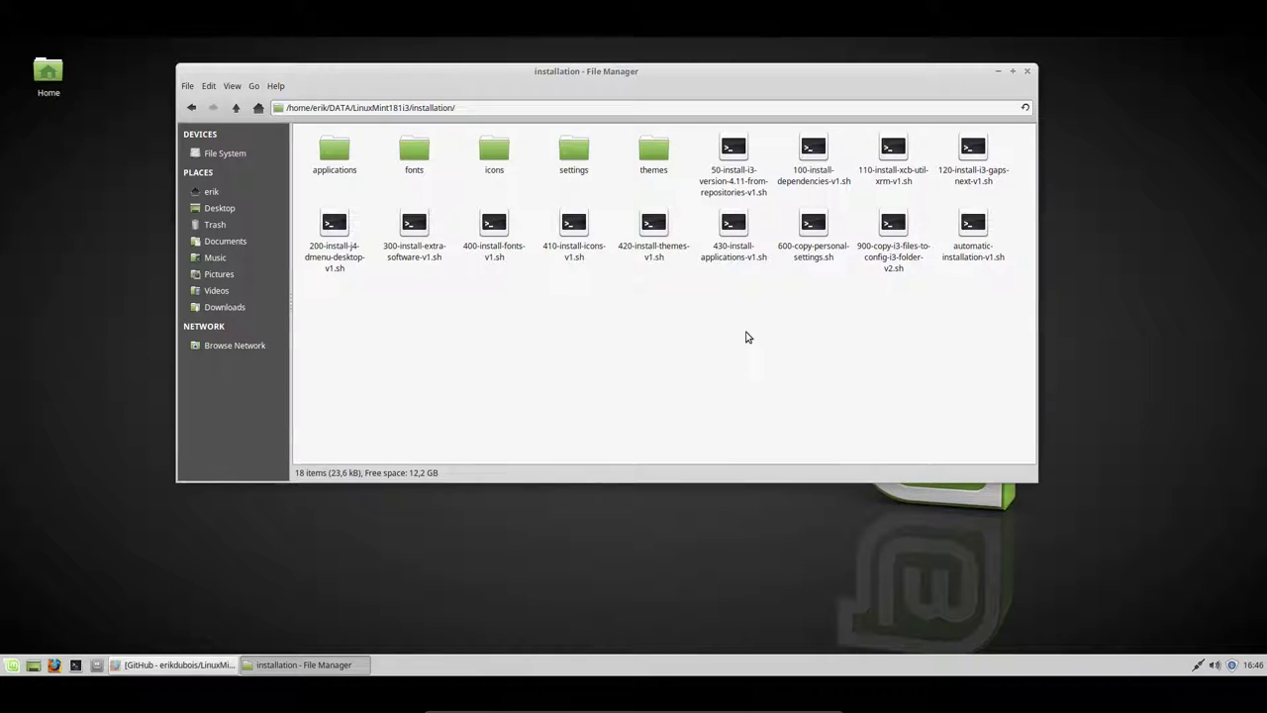
{"action": "left_click_drag", "start_coordinate": [699, 149], "coordinate": [810, 157]}
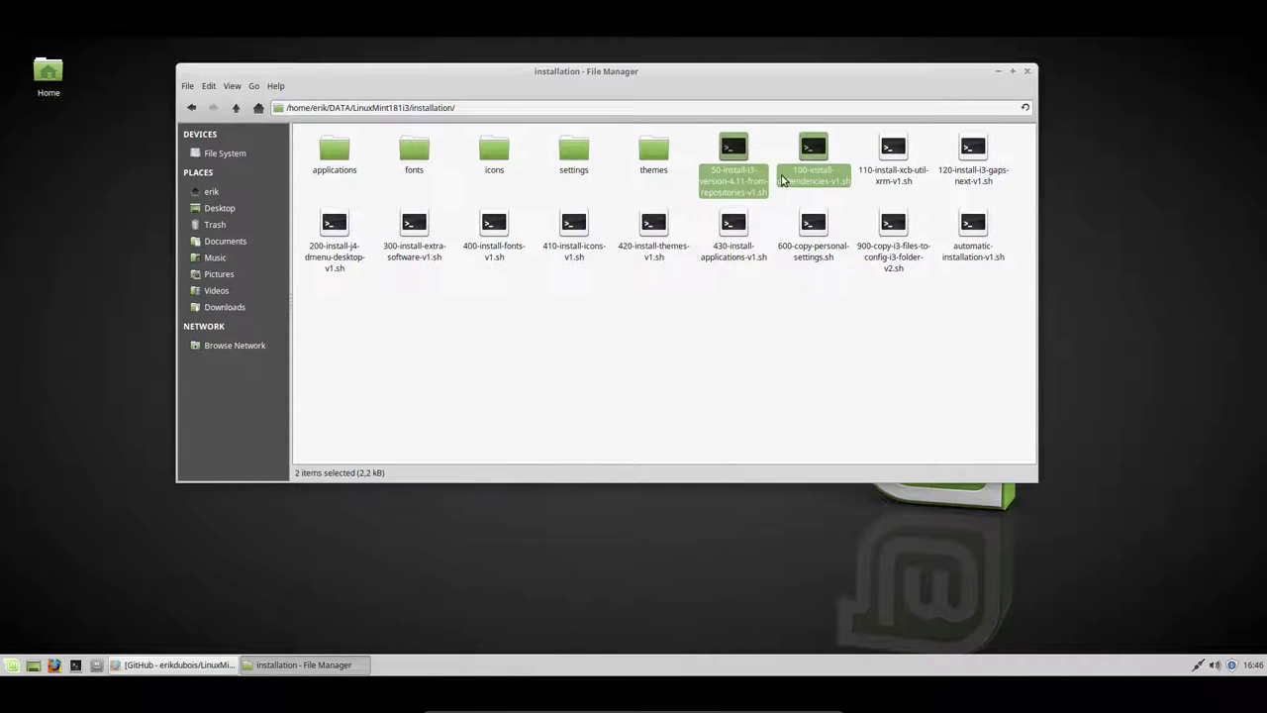
{"action": "left_click", "coordinate": [774, 141]}
{"action": "left_click", "coordinate": [734, 174]}
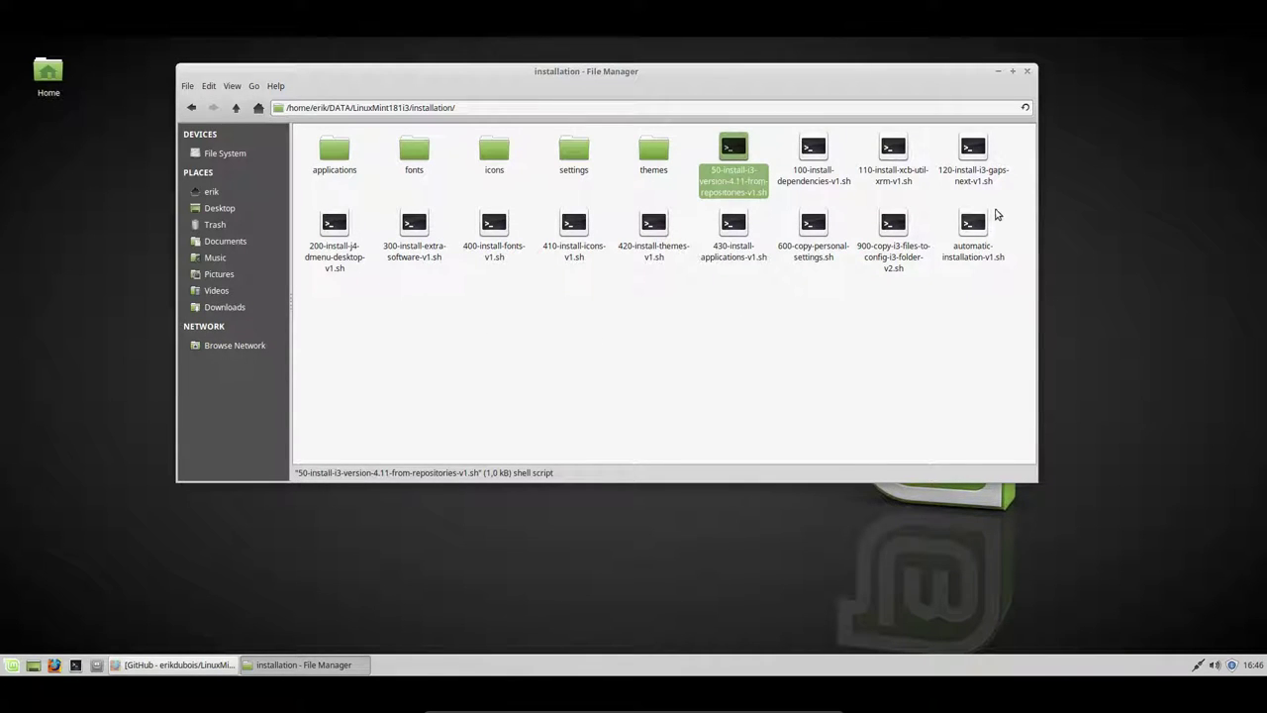
- Open automatic-installation-v1.sh in the Xed text editor
{"action": "left_click", "coordinate": [990, 253]}
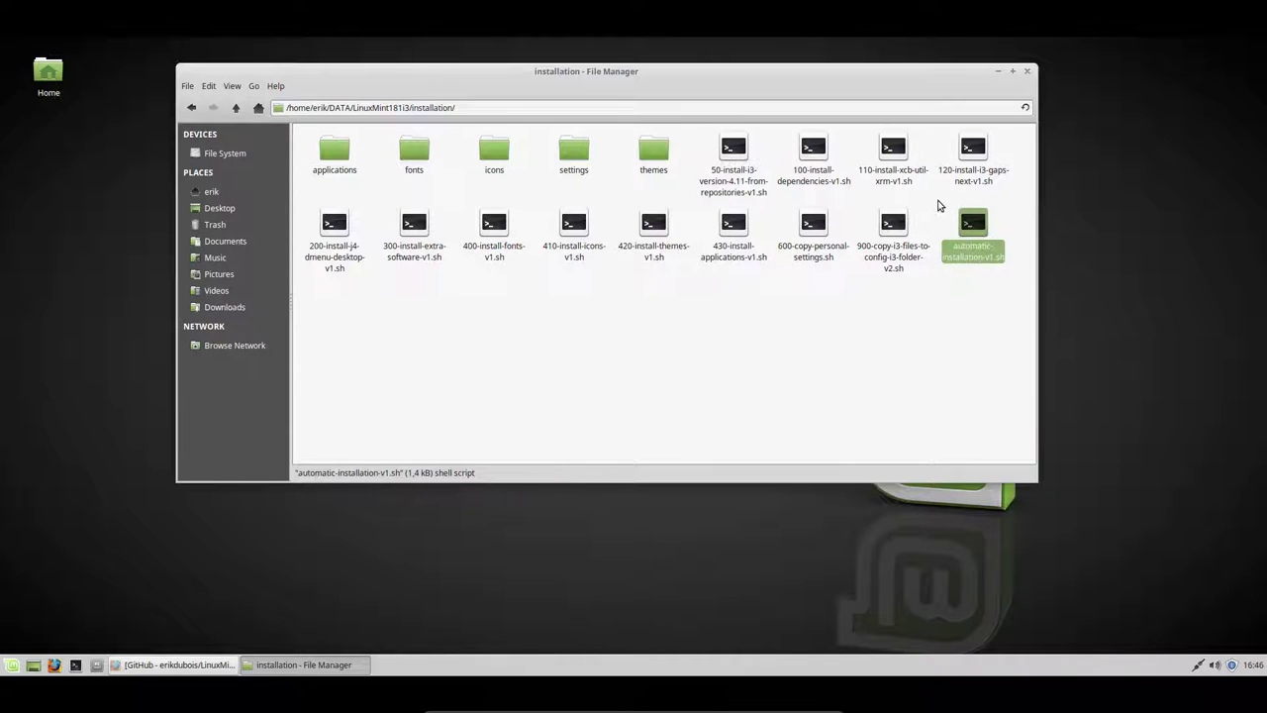
{"action": "left_click_drag", "start_coordinate": [941, 203], "coordinate": [1014, 297]}
{"action": "left_click", "coordinate": [965, 307]}
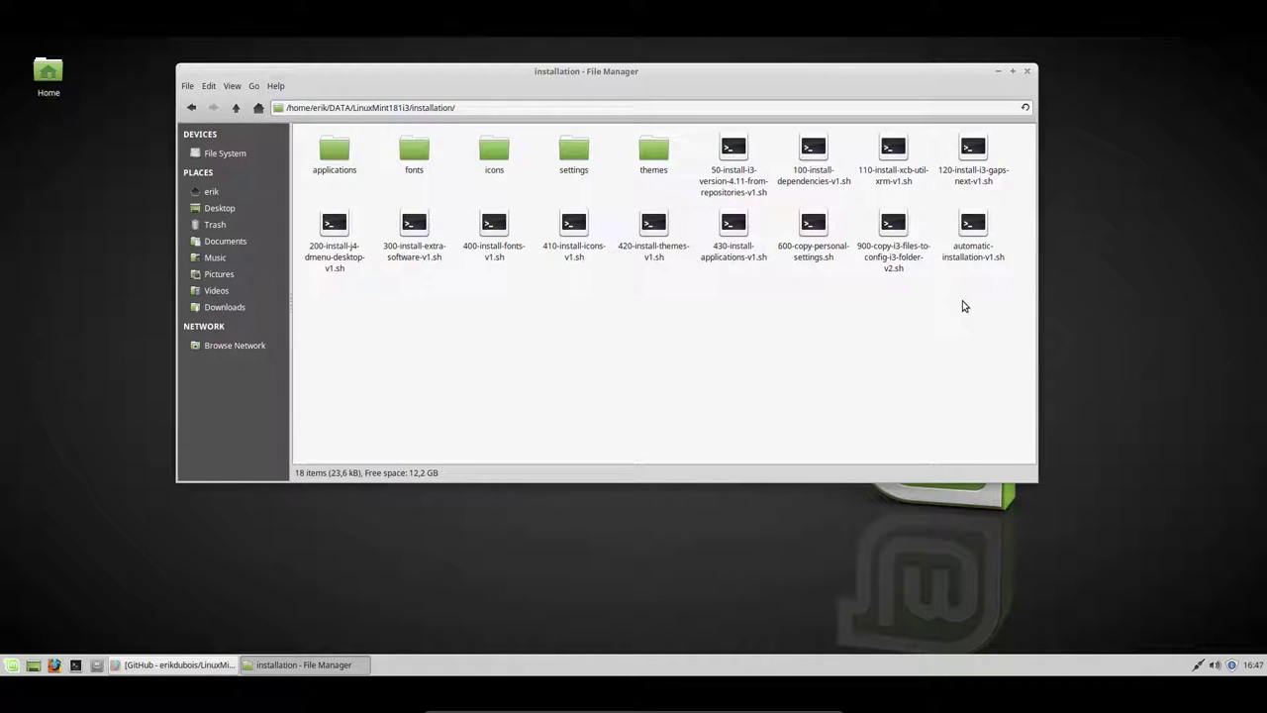
{"action": "left_click", "coordinate": [973, 233]}
{"action": "double_click", "coordinate": [973, 233]}
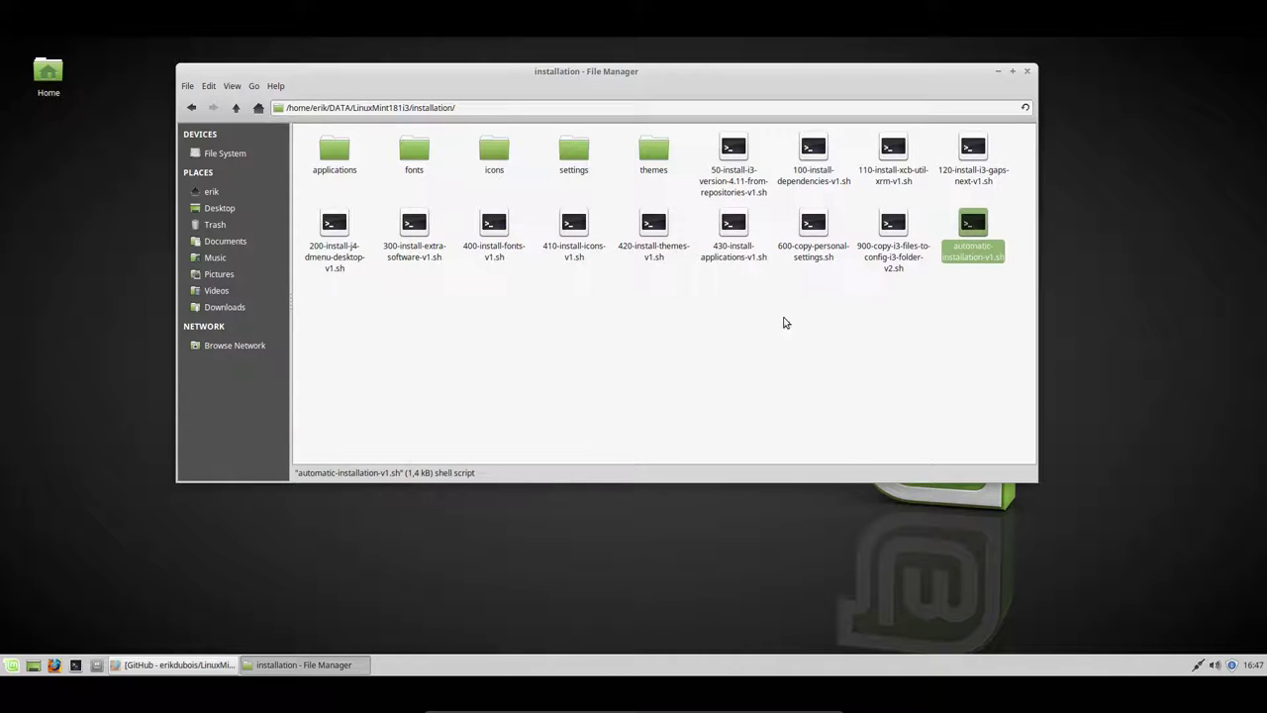
- Snap Xed to the left half and Thunar to the right half of the screen
{"action": "left_click_drag", "start_coordinate": [591, 186], "coordinate": [2, 185]}
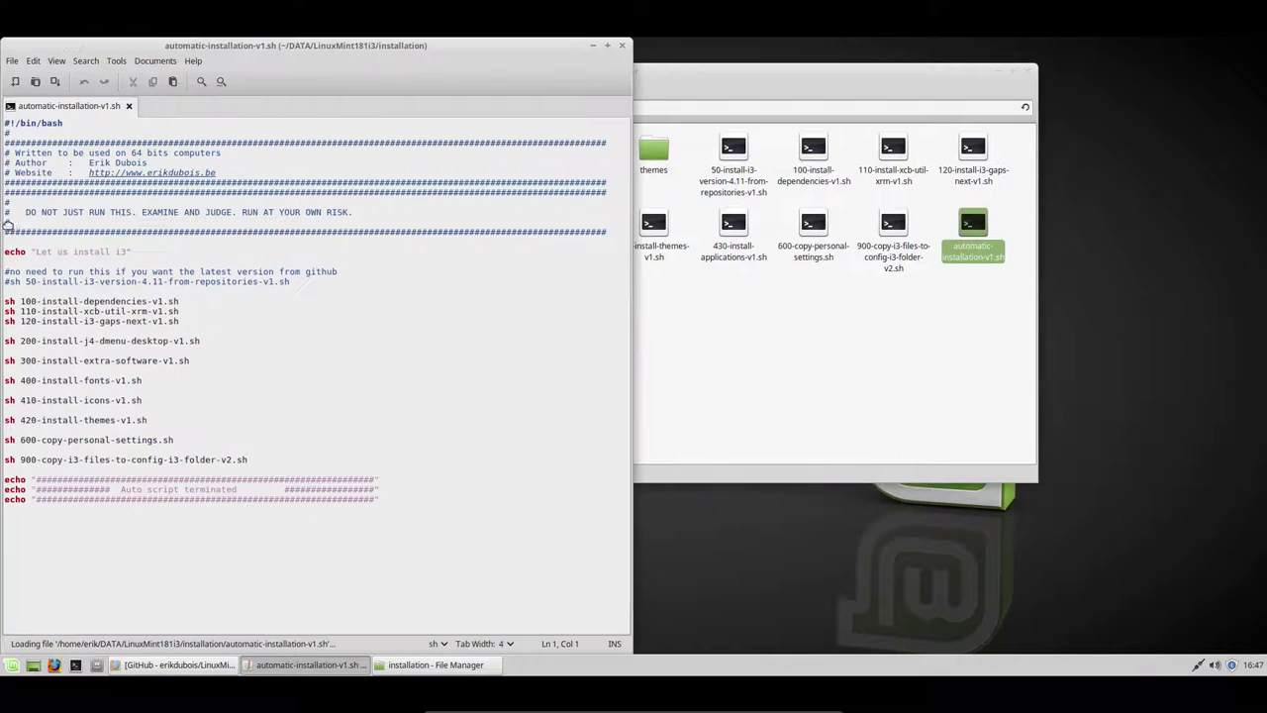
{"action": "left_click_drag", "start_coordinate": [706, 74], "coordinate": [798, 158]}
{"action": "left_click_drag", "start_coordinate": [1260, 150], "coordinate": [1263, 193]}
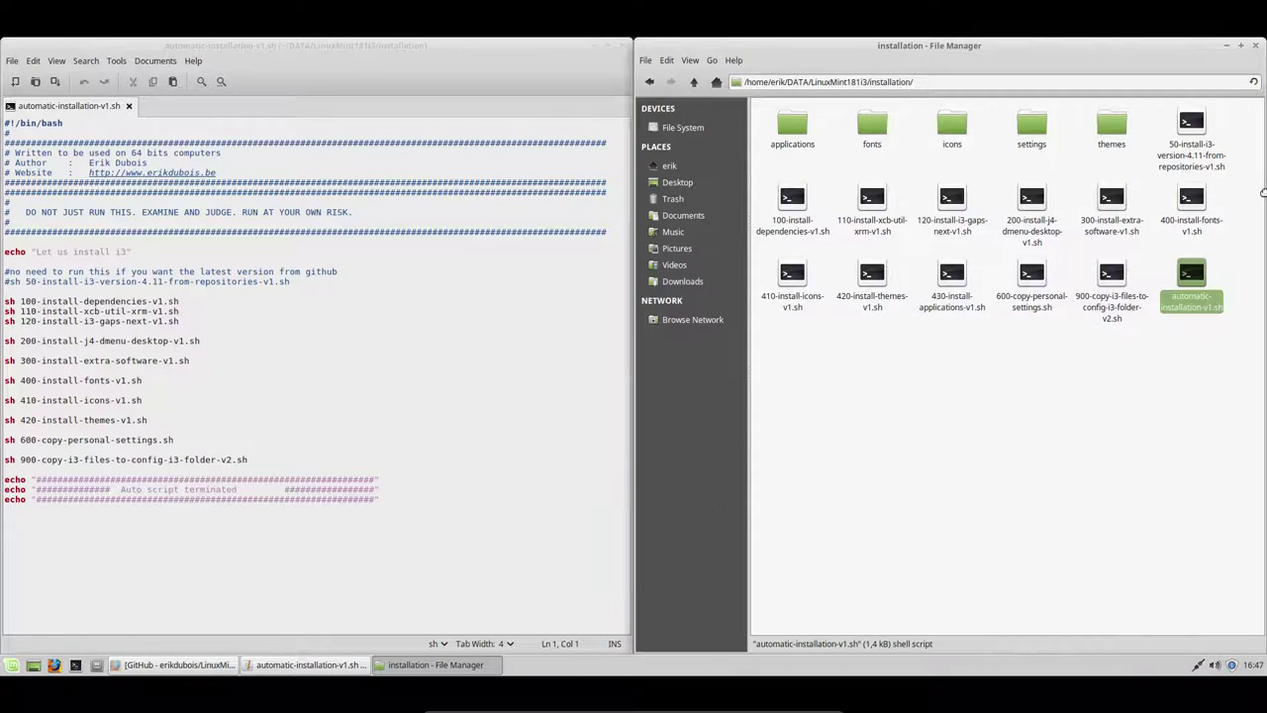
{"action": "left_click", "coordinate": [17, 283]}
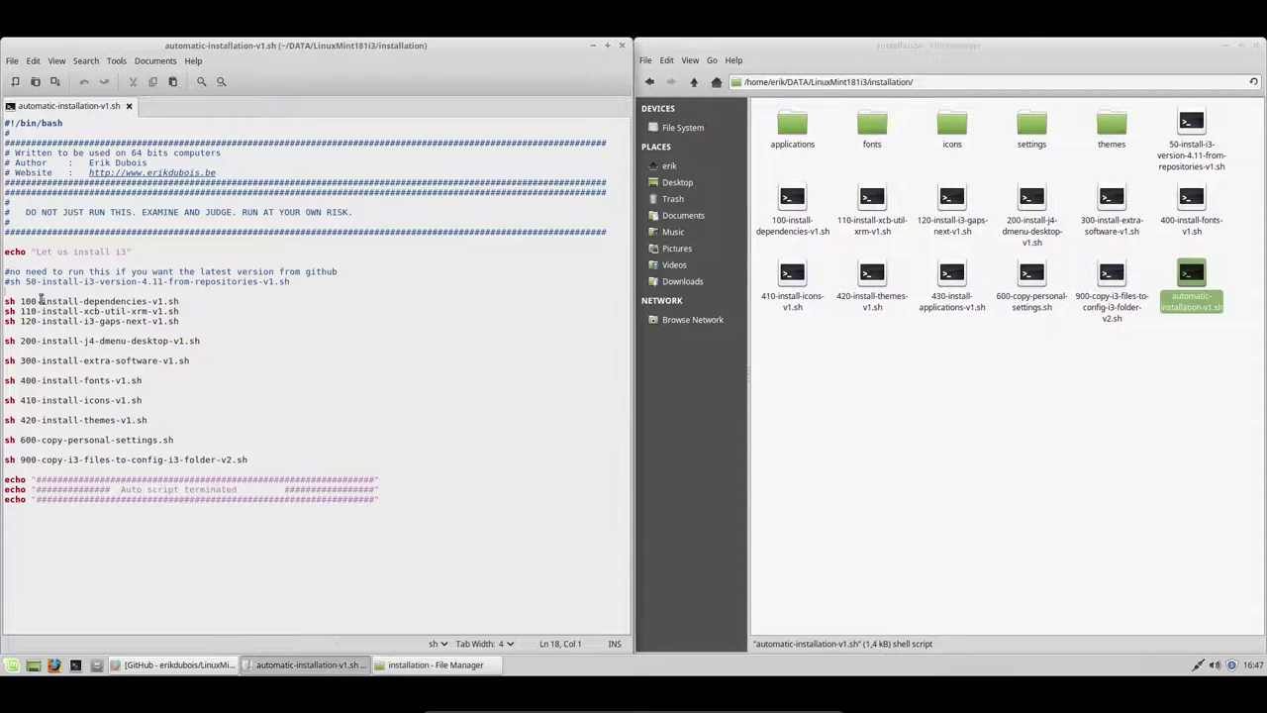
{"action": "left_click", "coordinate": [1187, 125]}
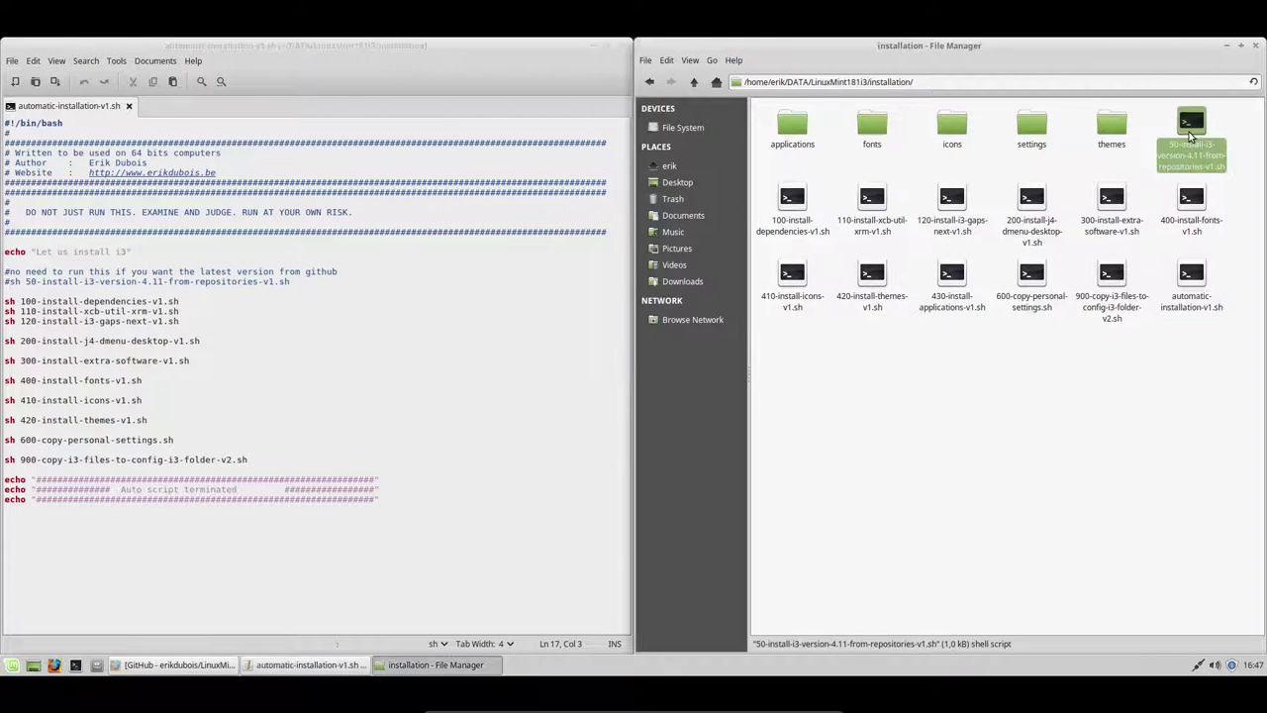
{"action": "left_click_drag", "start_coordinate": [1187, 158], "coordinate": [1226, 191]}
{"action": "left_click", "coordinate": [9, 279]}
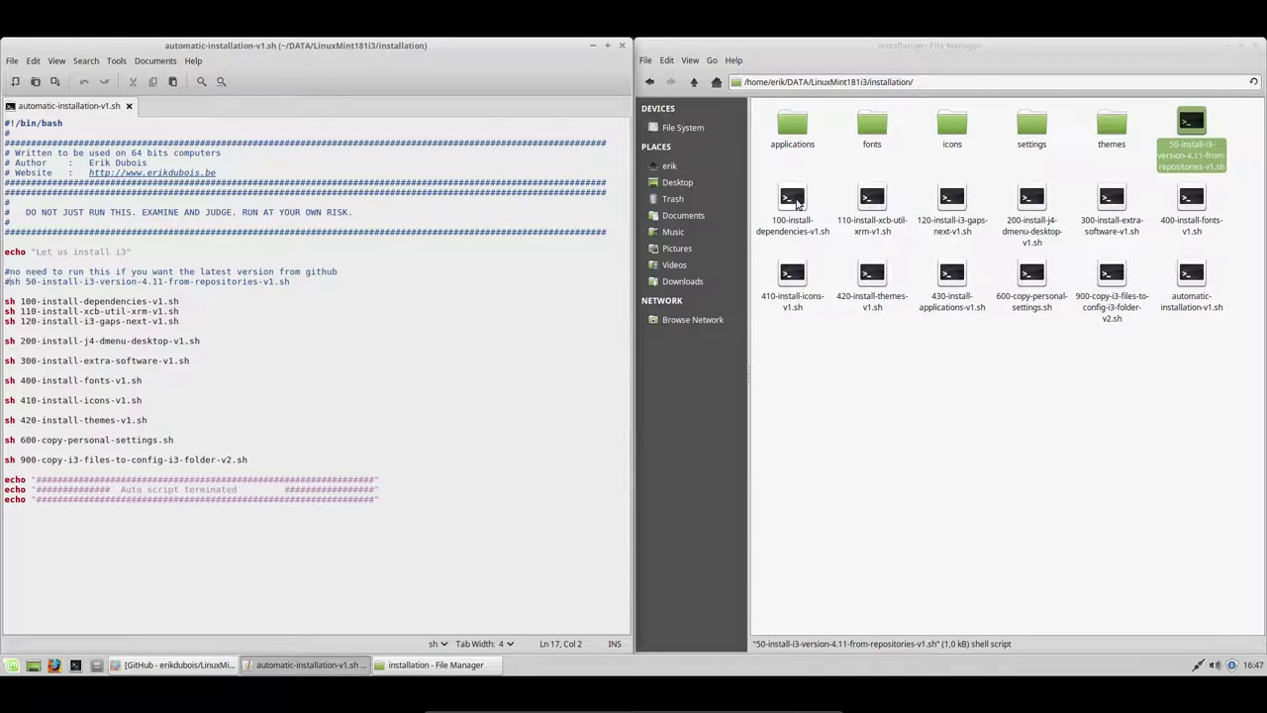
- Compare scripts 100 through 420 with the sh lines, finding 430-install-applications-v1.sh missing
{"action": "left_click", "coordinate": [797, 202]}
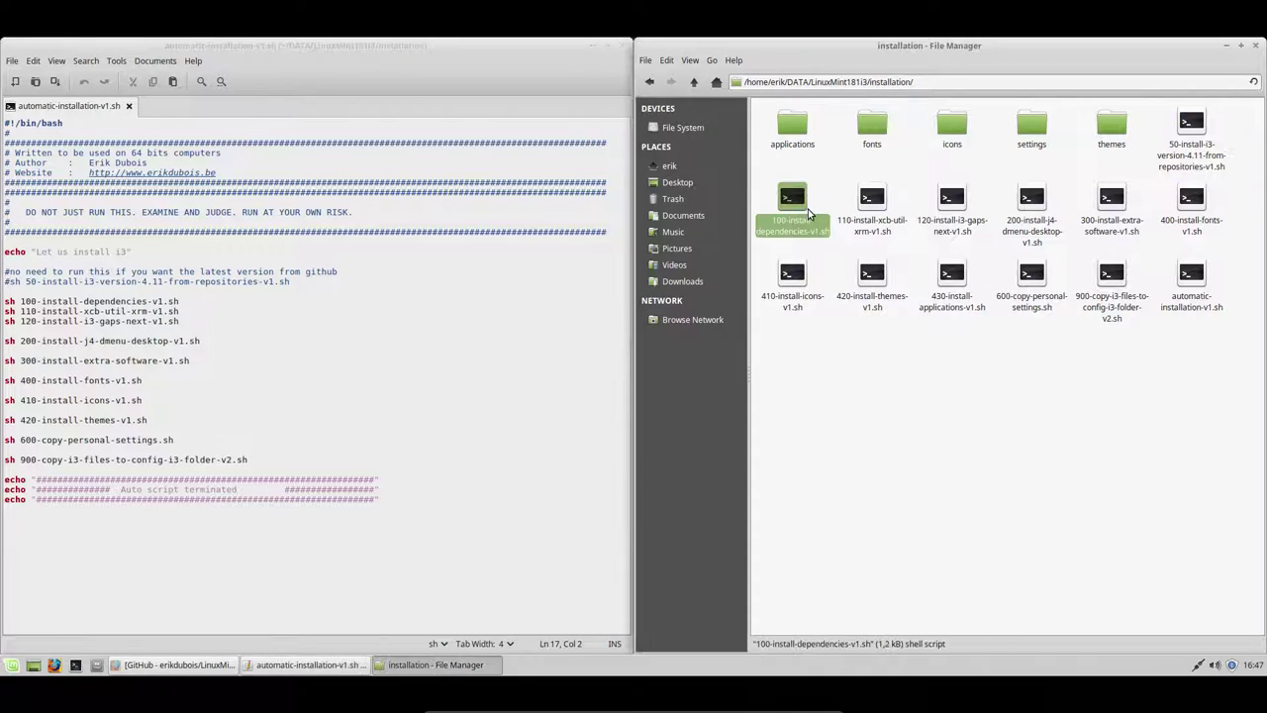
{"action": "left_click", "coordinate": [871, 208]}
{"action": "left_click", "coordinate": [960, 214]}
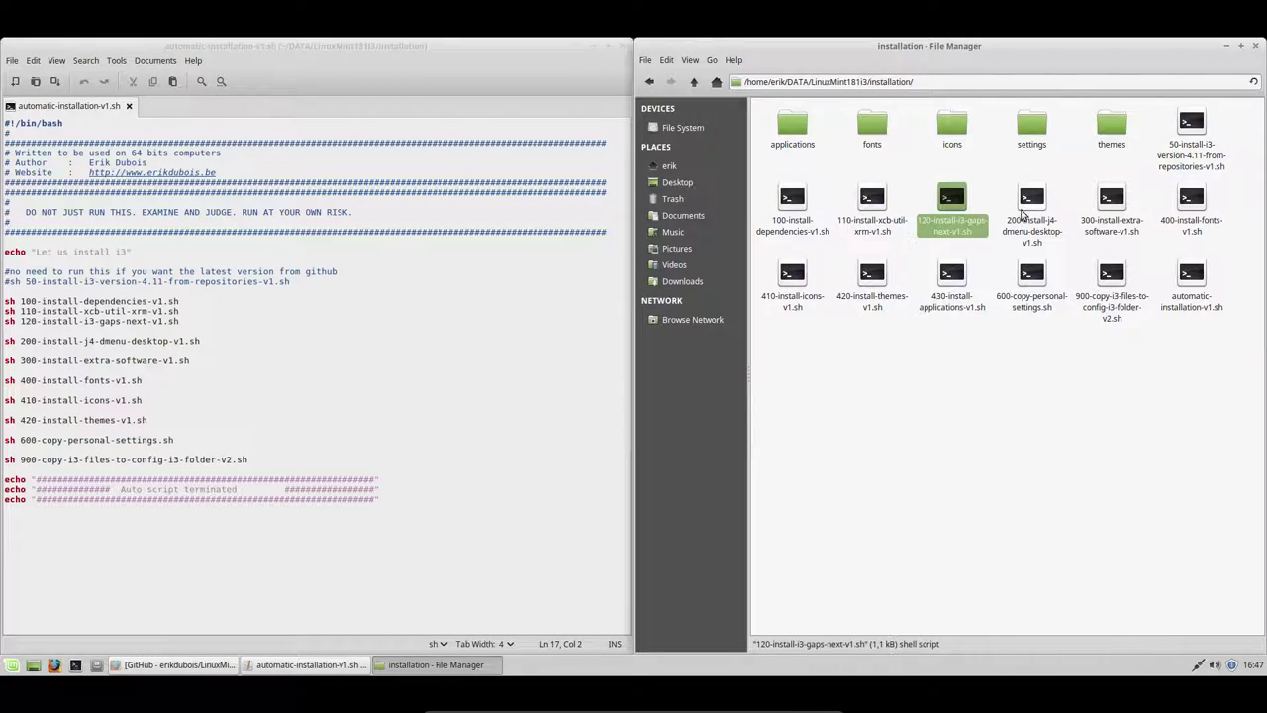
{"action": "left_click", "coordinate": [1035, 206]}
{"action": "left_click", "coordinate": [1109, 209]}
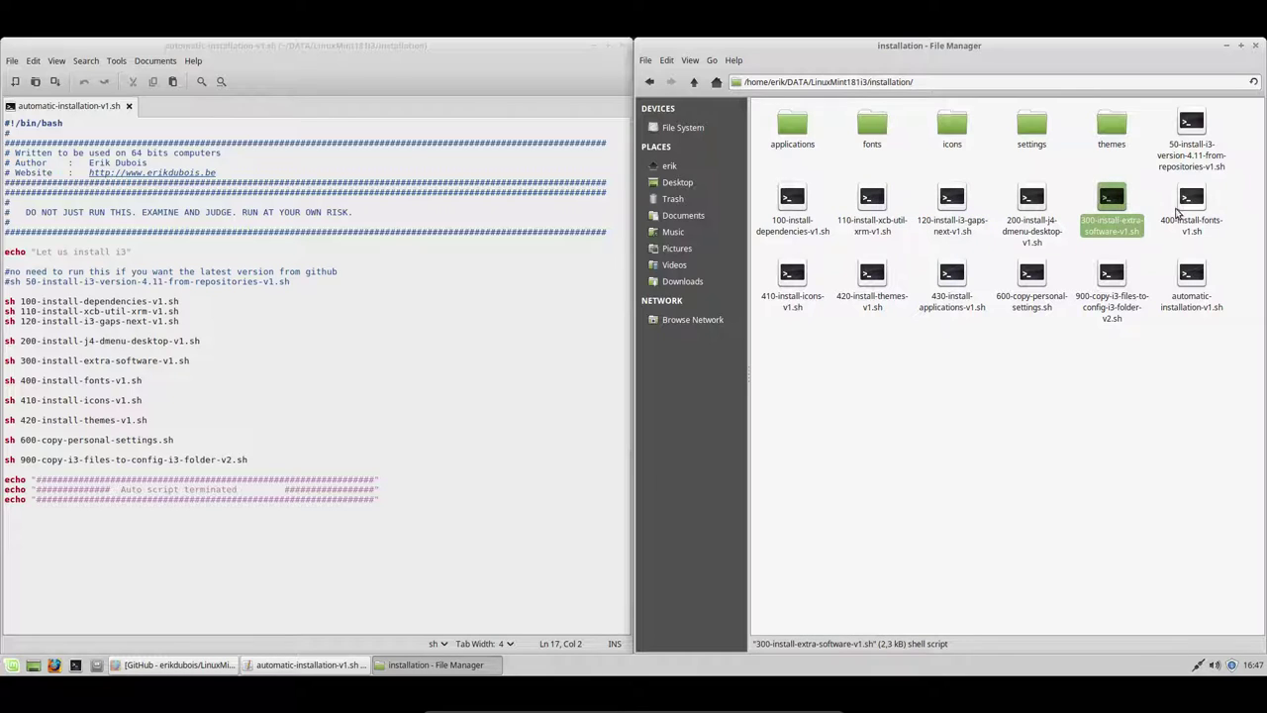
{"action": "left_click", "coordinate": [1186, 208]}
{"action": "left_click", "coordinate": [806, 278]}
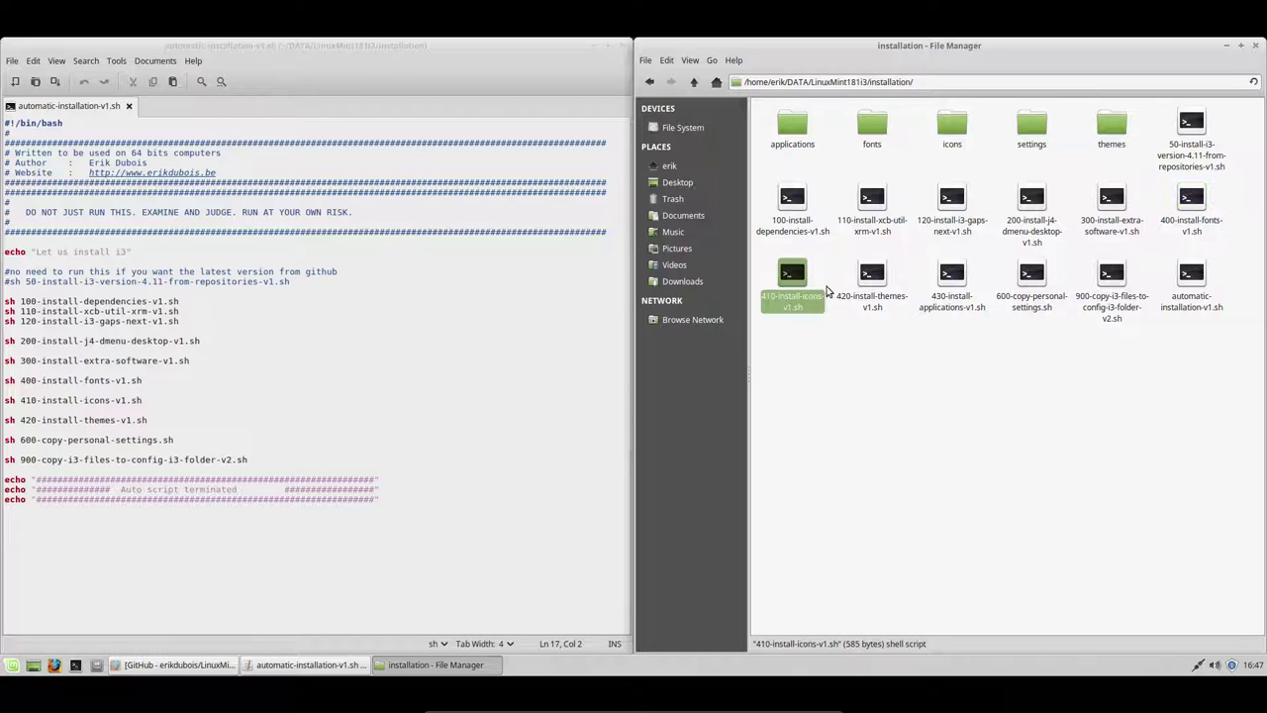
{"action": "left_click", "coordinate": [870, 284]}
{"action": "left_click", "coordinate": [950, 282]}
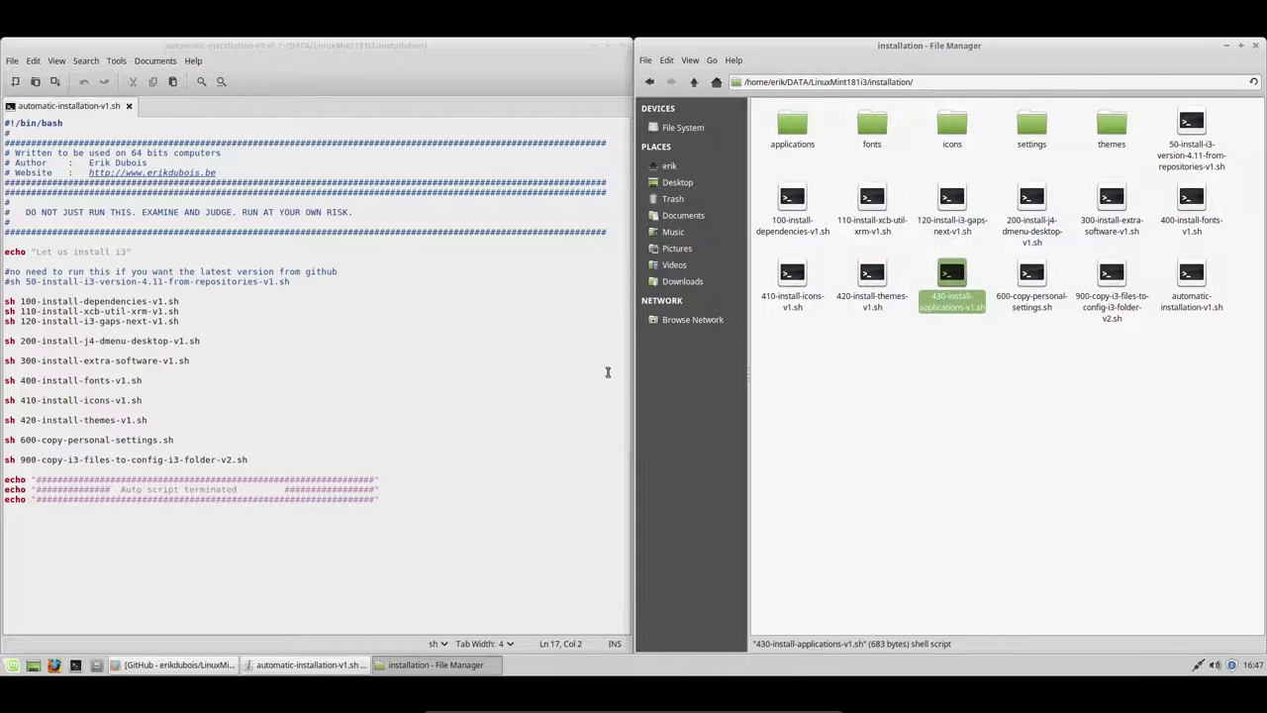
- Mark the 410 icons line, check the 600 and 900 scripts, and reselect 430-install-applications-v1.sh
{"action": "left_click_drag", "start_coordinate": [146, 400], "coordinate": [4, 400]}
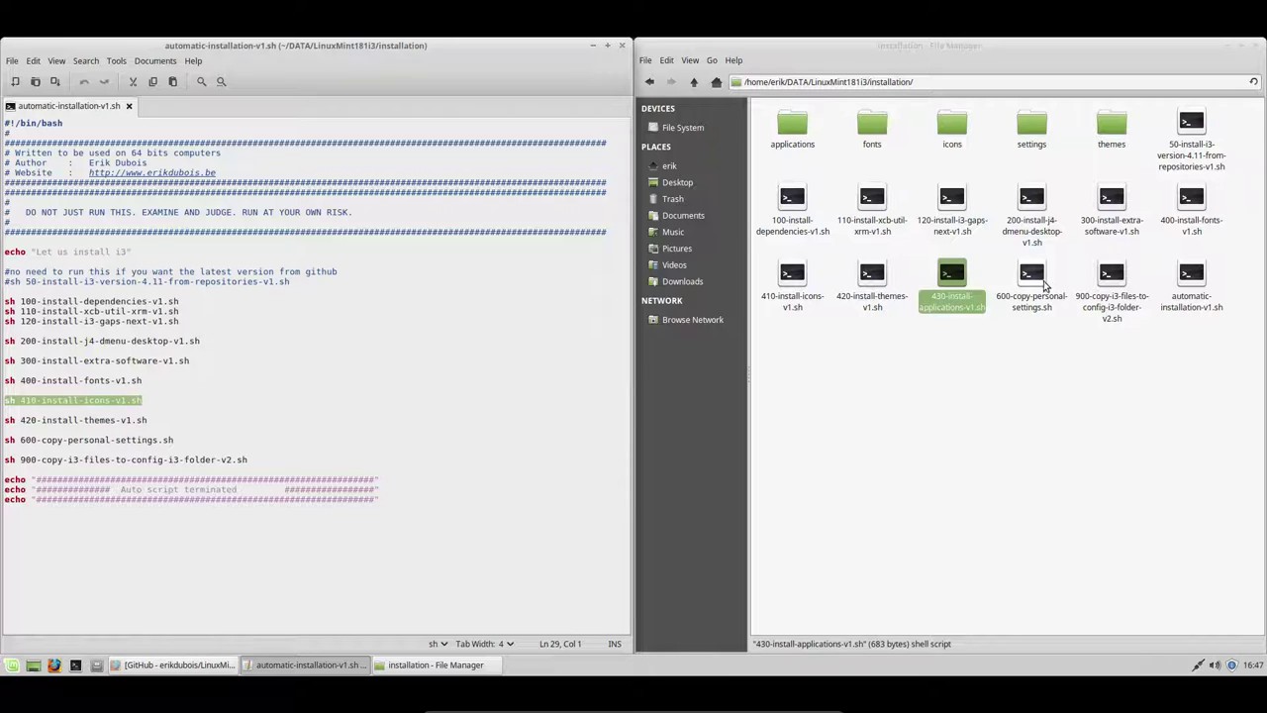
{"action": "left_click", "coordinate": [1038, 282]}
{"action": "left_click", "coordinate": [1108, 285]}
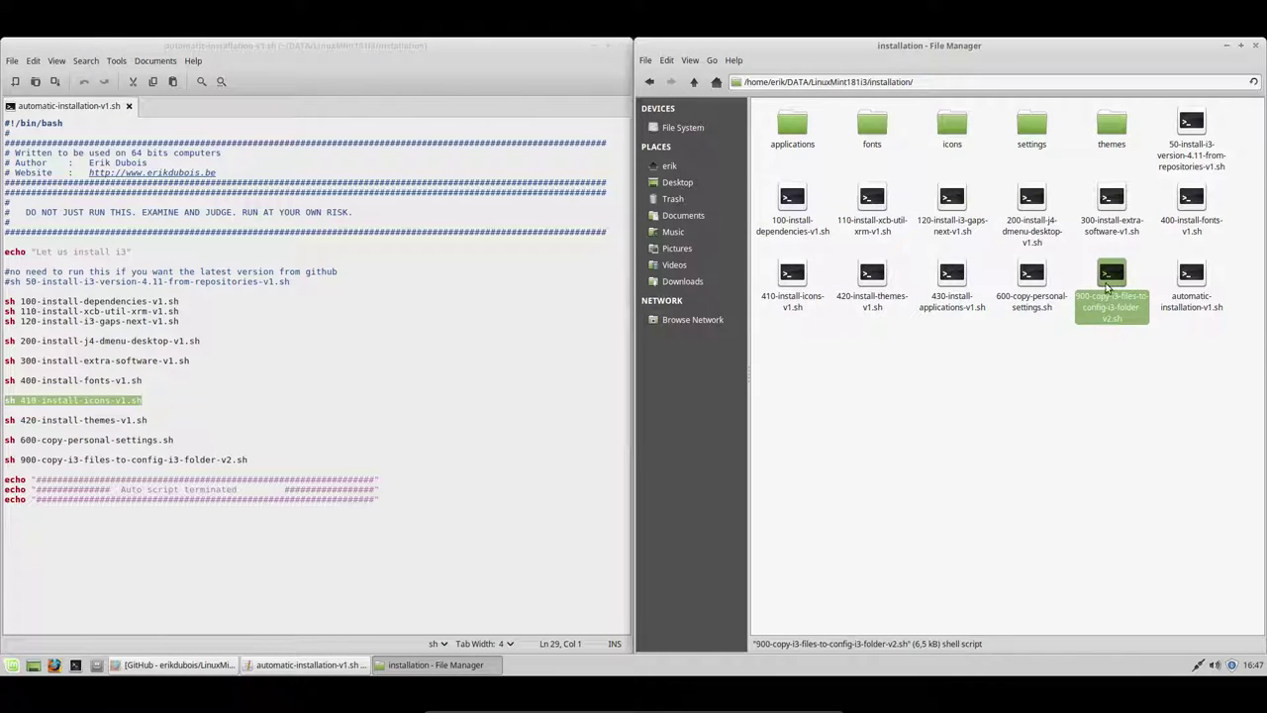
{"action": "left_click", "coordinate": [1170, 388]}
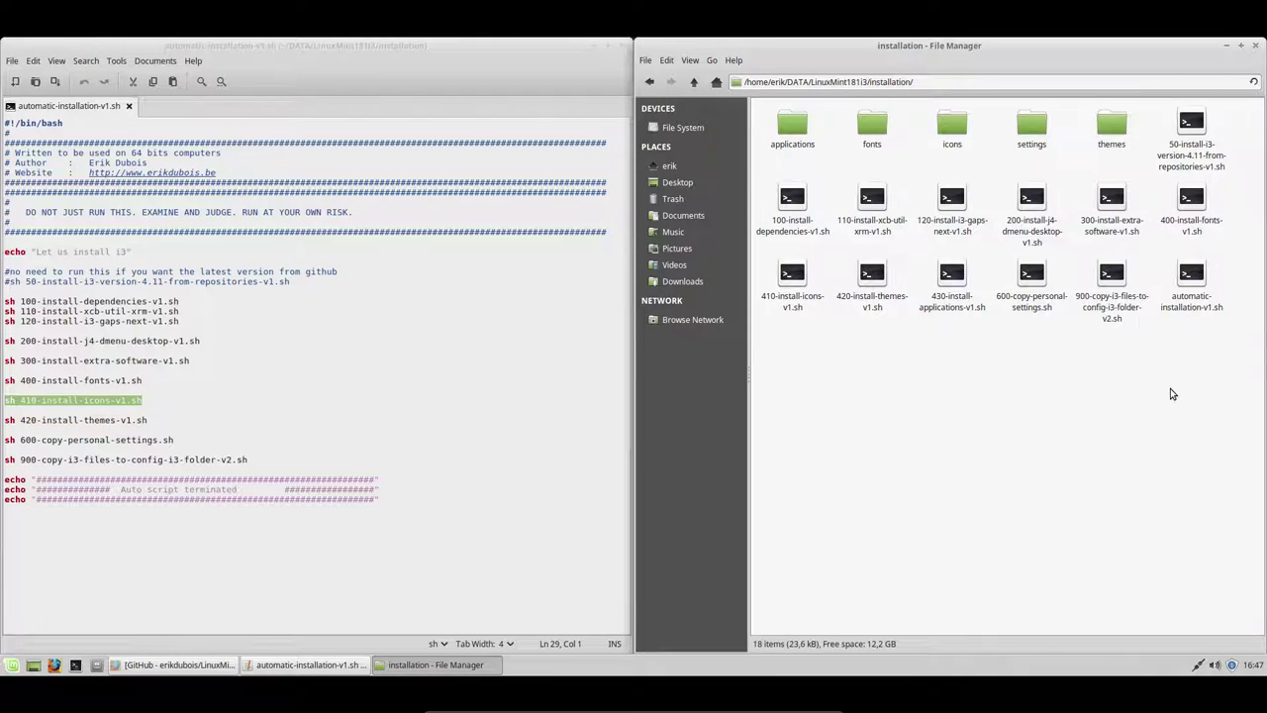
{"action": "left_click", "coordinate": [1191, 284]}
{"action": "left_click", "coordinate": [943, 285]}
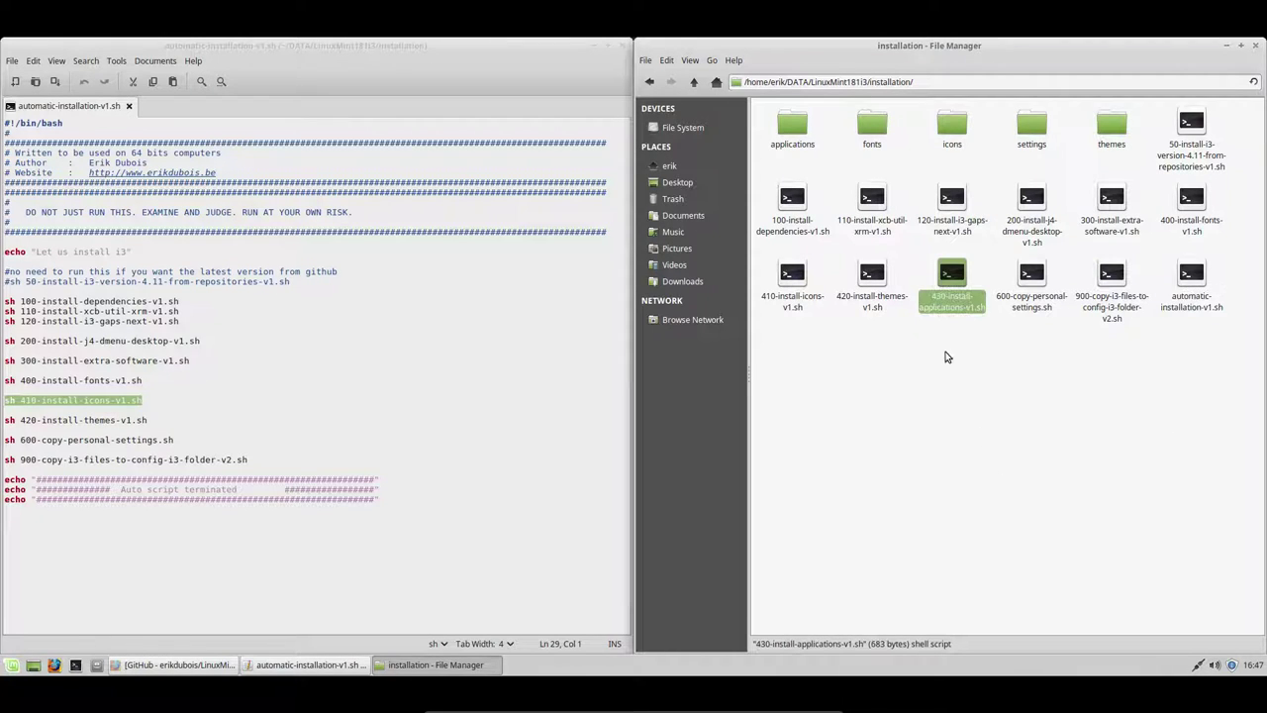
{"action": "left_click", "coordinate": [147, 382]}
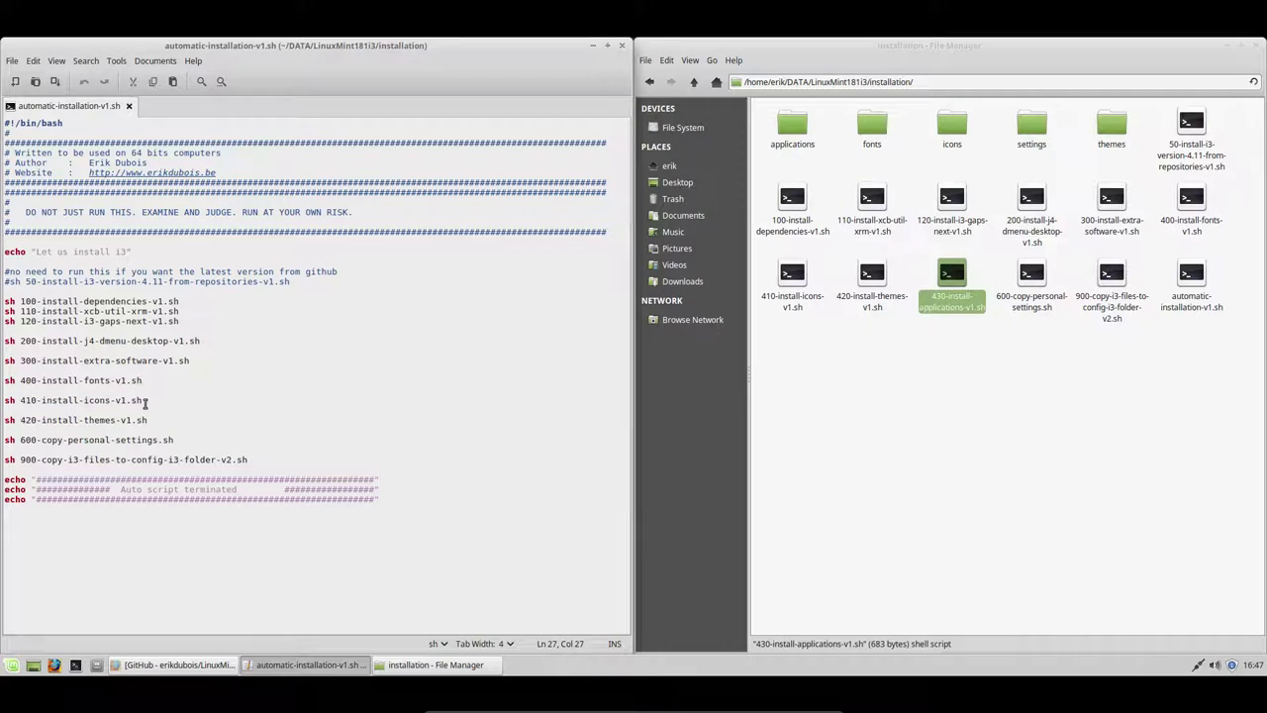
- Duplicate the sh 420-install-themes-v1.sh line, change it to sh 430-install-applications-v1.sh, and save
{"action": "left_click_drag", "start_coordinate": [149, 420], "coordinate": [3, 420]}
{"action": "key", "text": "ctrl+c"}
{"action": "left_click", "coordinate": [171, 419]}
{"action": "key", "text": "Return"}
{"action": "key", "text": "Return"}
{"action": "key", "text": "ctrl+v"}
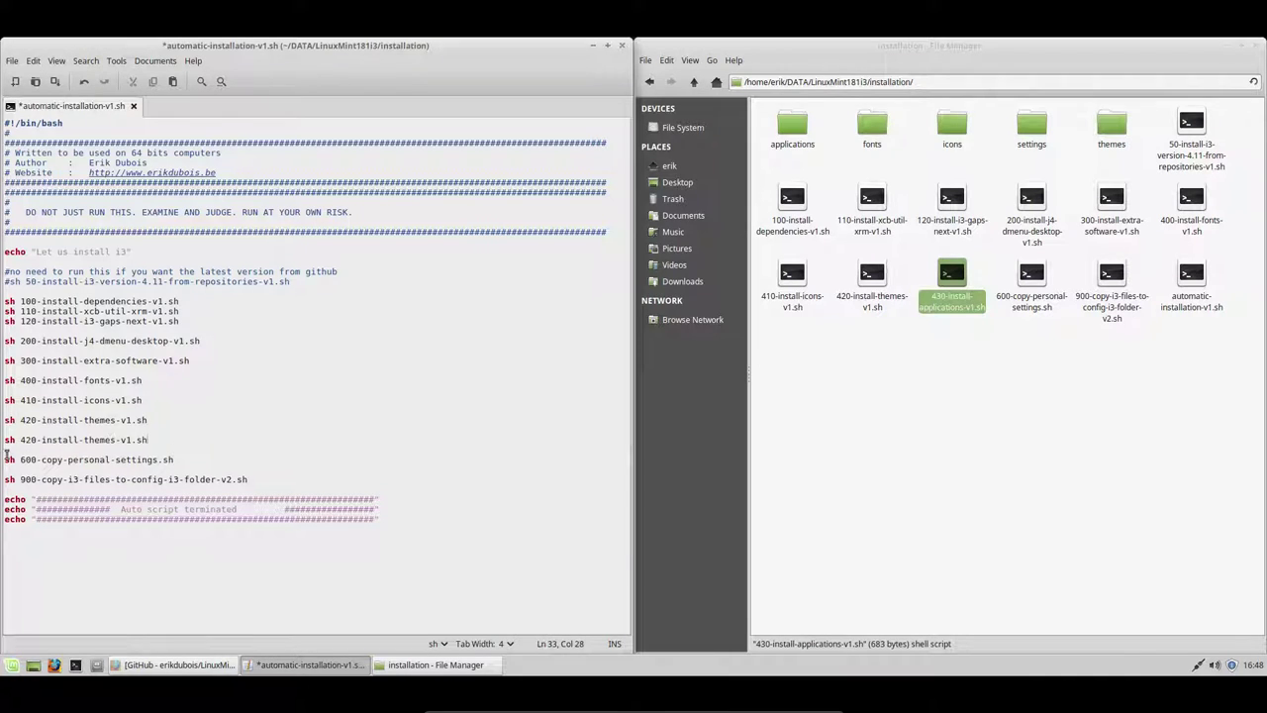
{"action": "left_click", "coordinate": [31, 440]}
{"action": "key", "text": "BackSpace"}
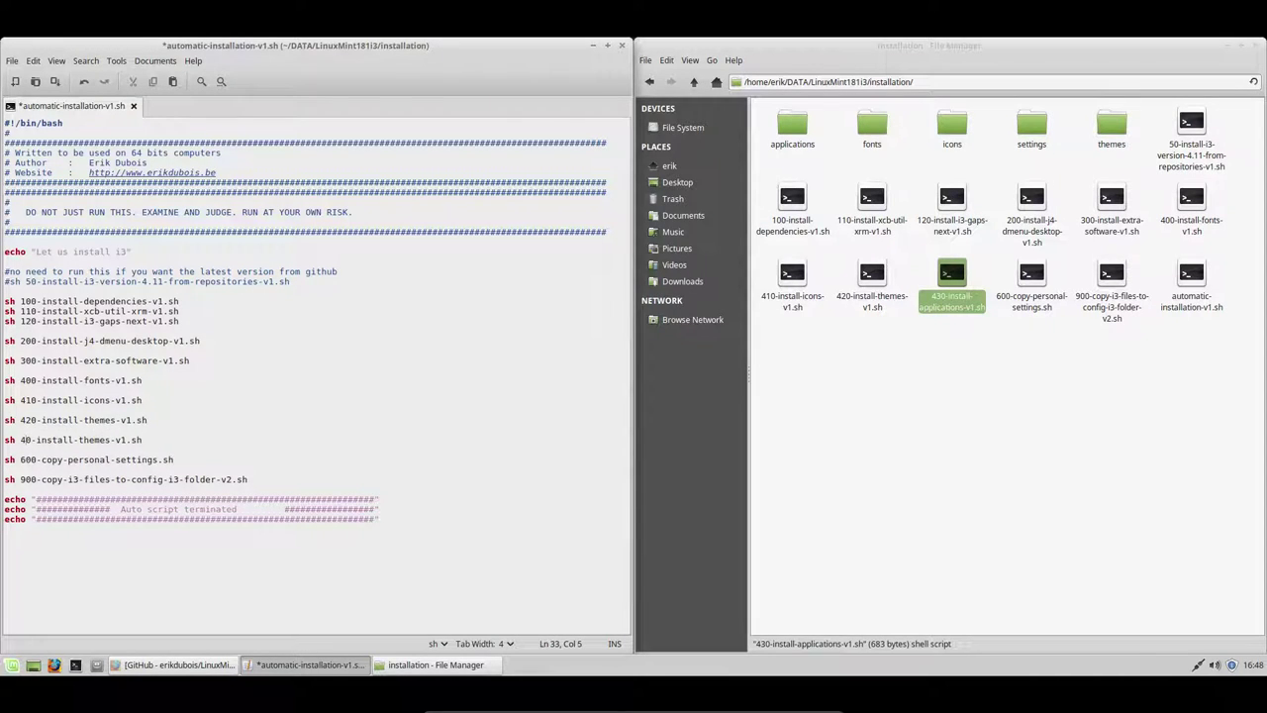
{"action": "type", "text": "3"}
{"action": "double_click", "coordinate": [86, 440]}
{"action": "type", "text": "app"}
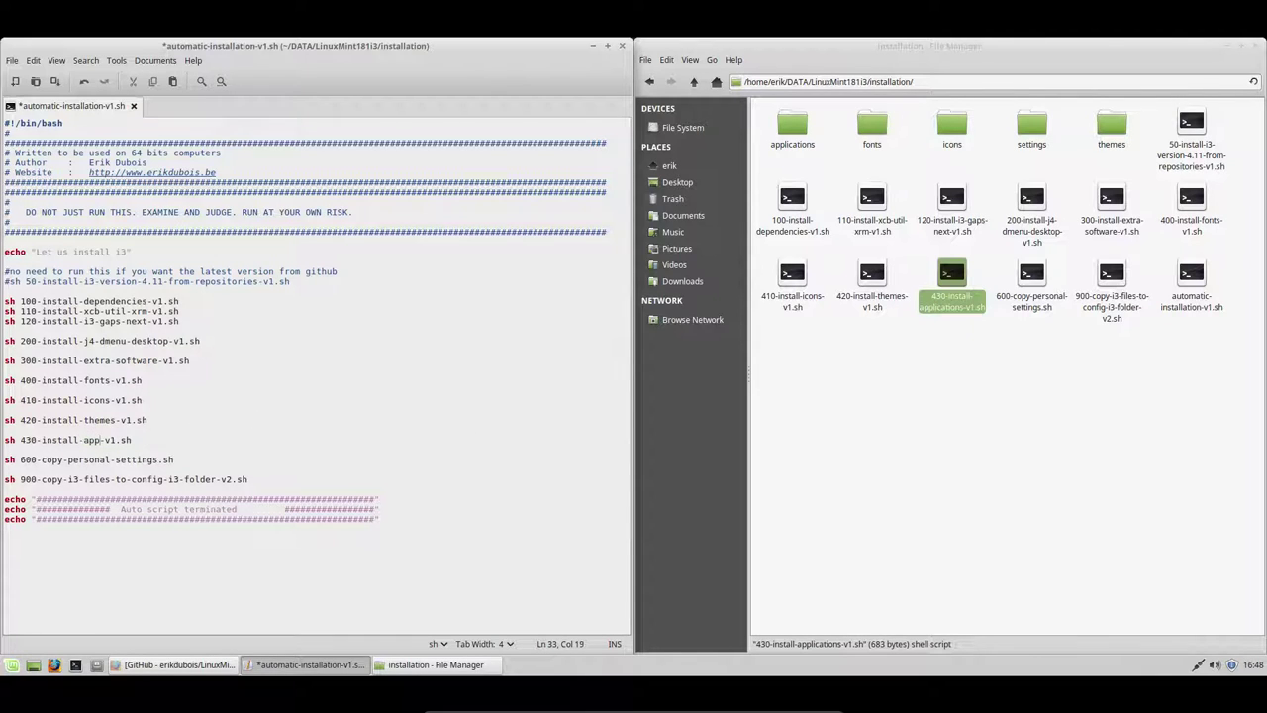
{"action": "type", "text": "lications"}
{"action": "key", "text": "ctrl+s"}
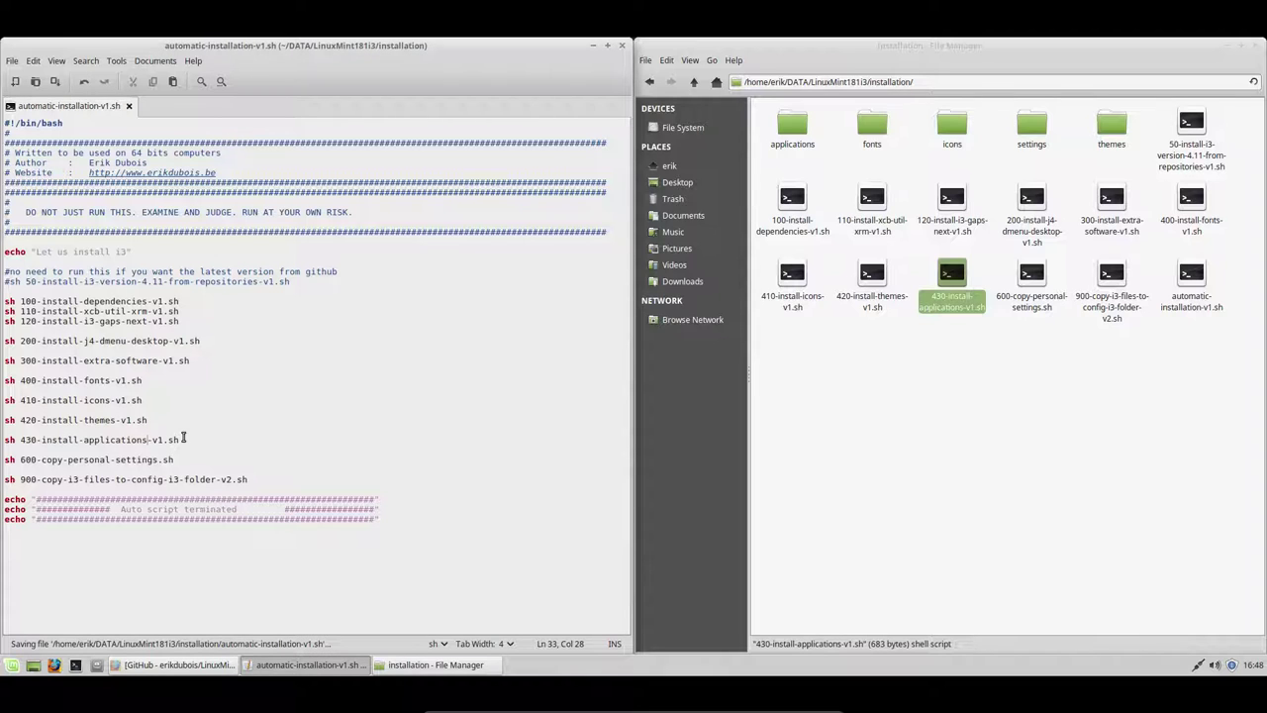
- Open the applications folder in Thunar, showing the Spotify, Sublime Text and Variety install scripts
{"action": "left_click", "coordinate": [967, 341]}
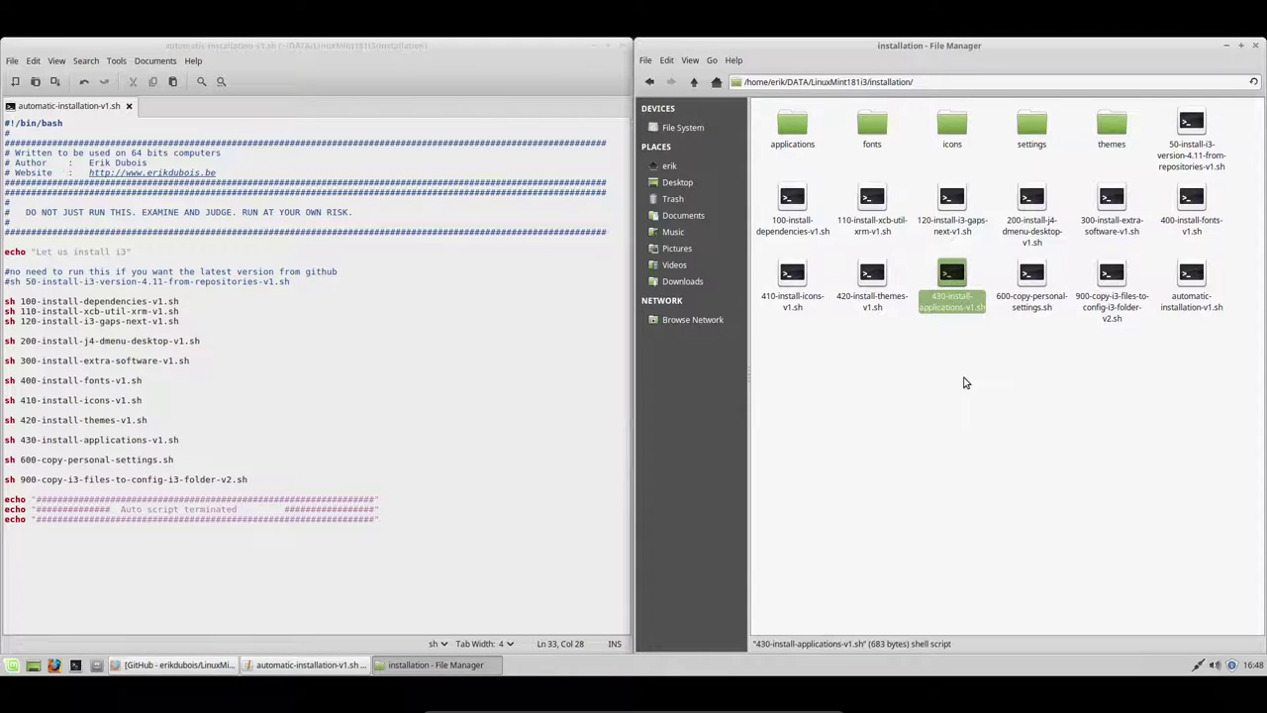
{"action": "mouse_move", "coordinate": [771, 166]}
{"action": "left_mouse_down"}
{"action": "mouse_move", "coordinate": [1126, 158]}
{"action": "mouse_move", "coordinate": [1146, 99]}
{"action": "mouse_move", "coordinate": [1146, 134]}
{"action": "mouse_move", "coordinate": [770, 148]}
{"action": "mouse_move", "coordinate": [782, 158]}
{"action": "left_mouse_up"}
{"action": "left_click", "coordinate": [1148, 135]}
{"action": "left_click", "coordinate": [814, 191]}
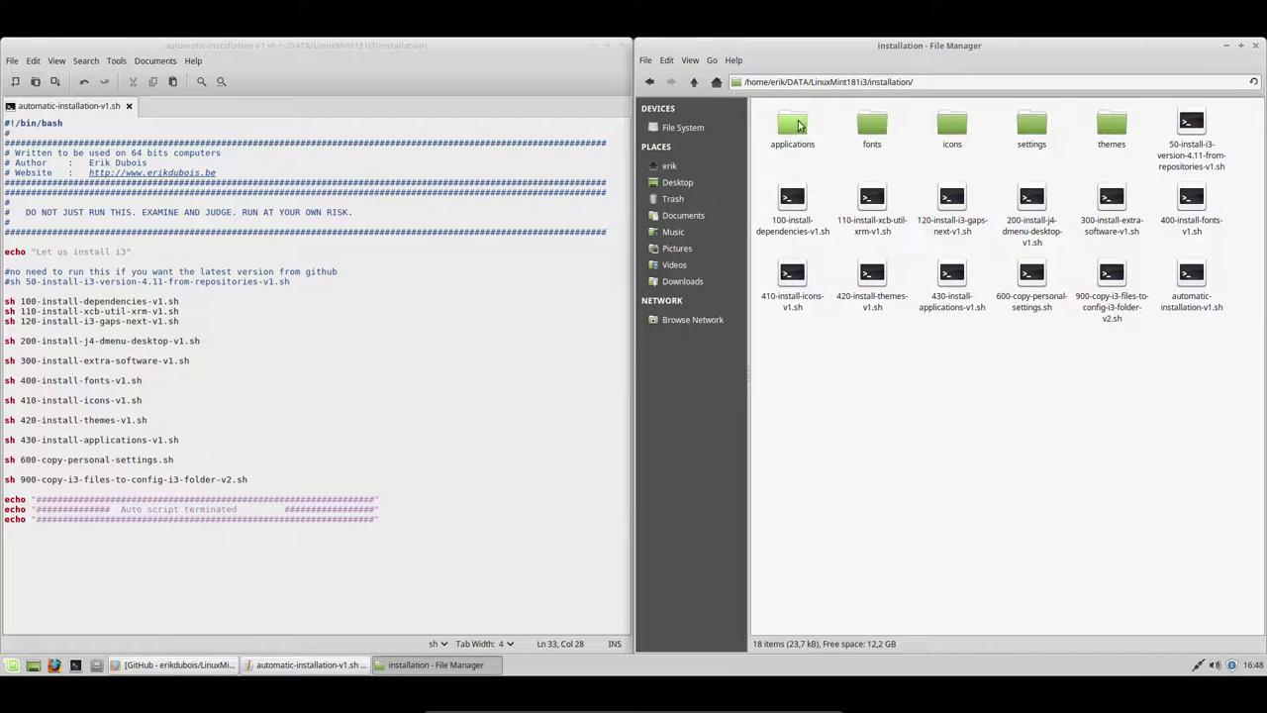
{"action": "left_click", "coordinate": [799, 122]}
{"action": "left_click", "coordinate": [954, 279]}
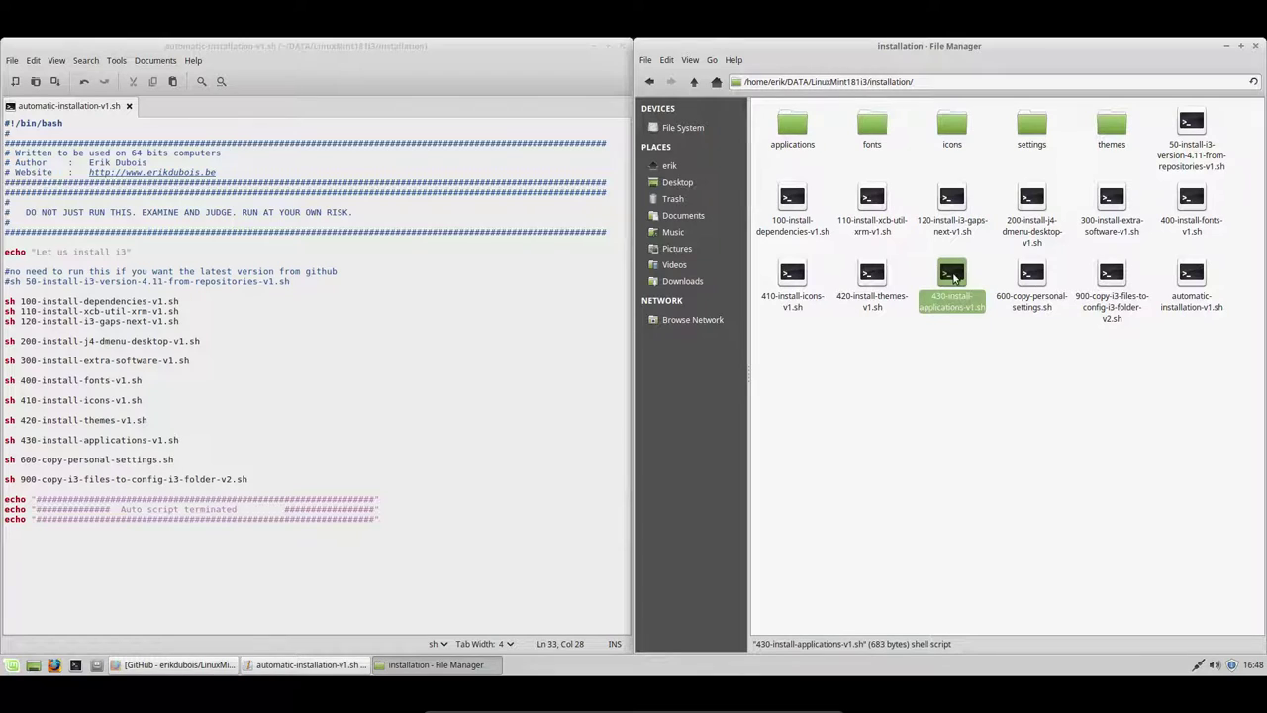
{"action": "double_click", "coordinate": [797, 149]}
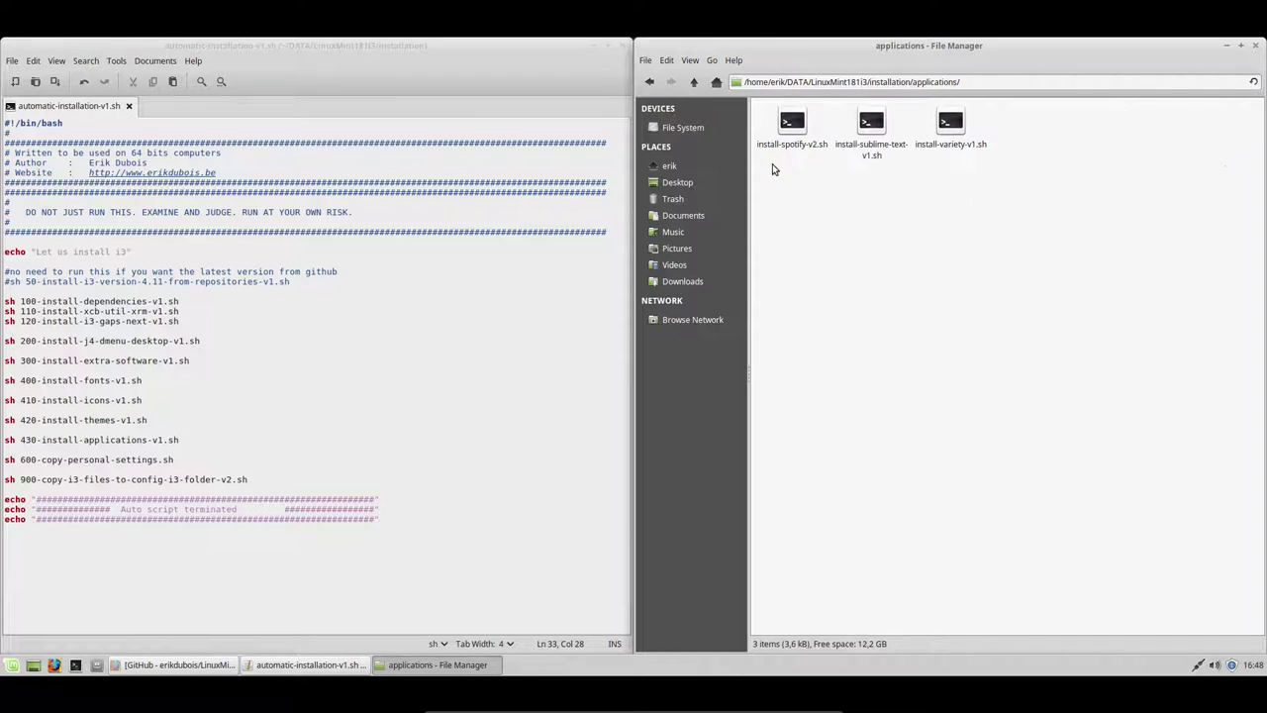